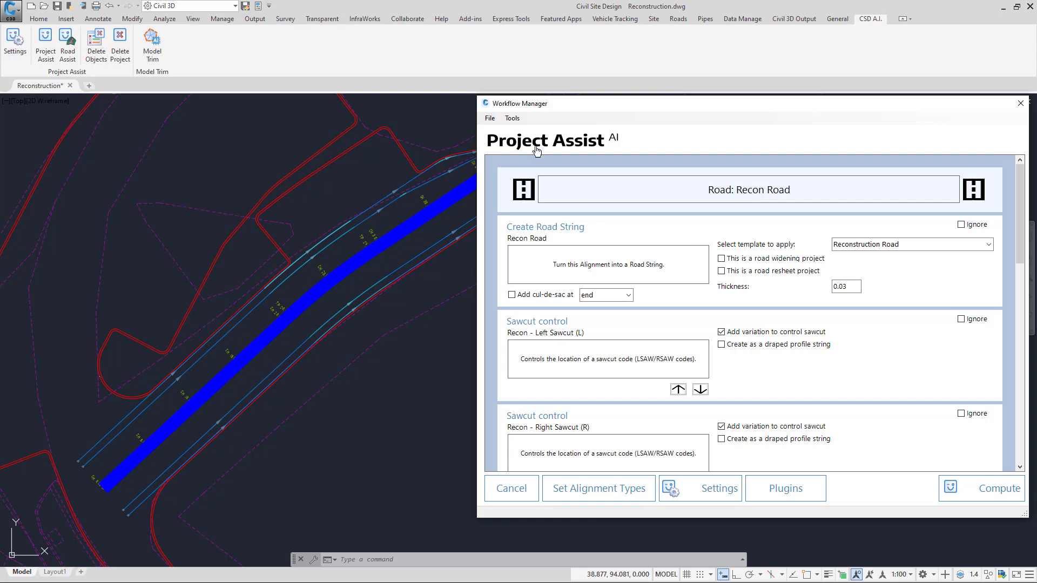
Step: Set the thread name for the current workflow to "Road Reconstruction"
click(512, 119)
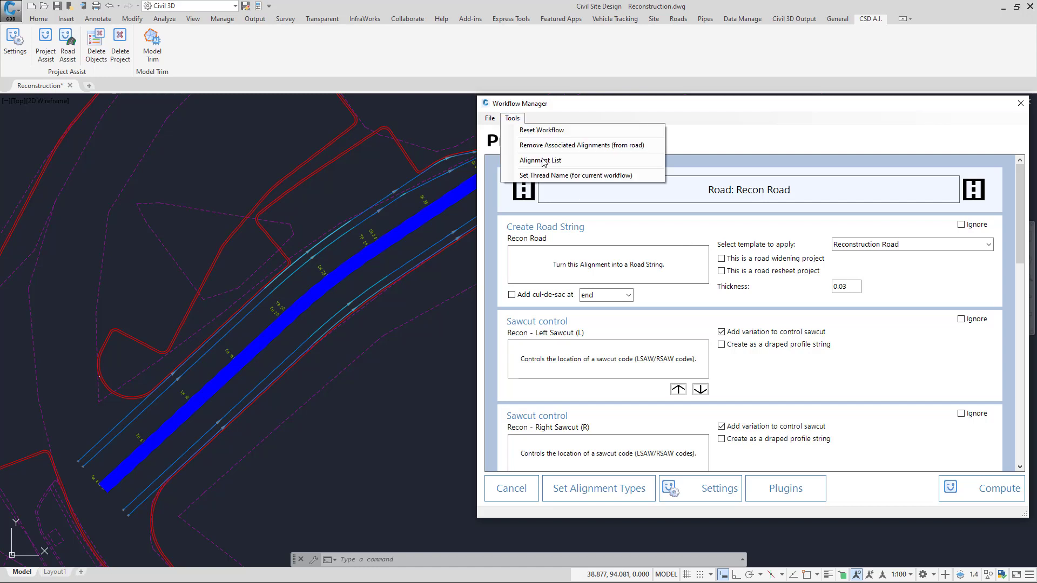
click(549, 178)
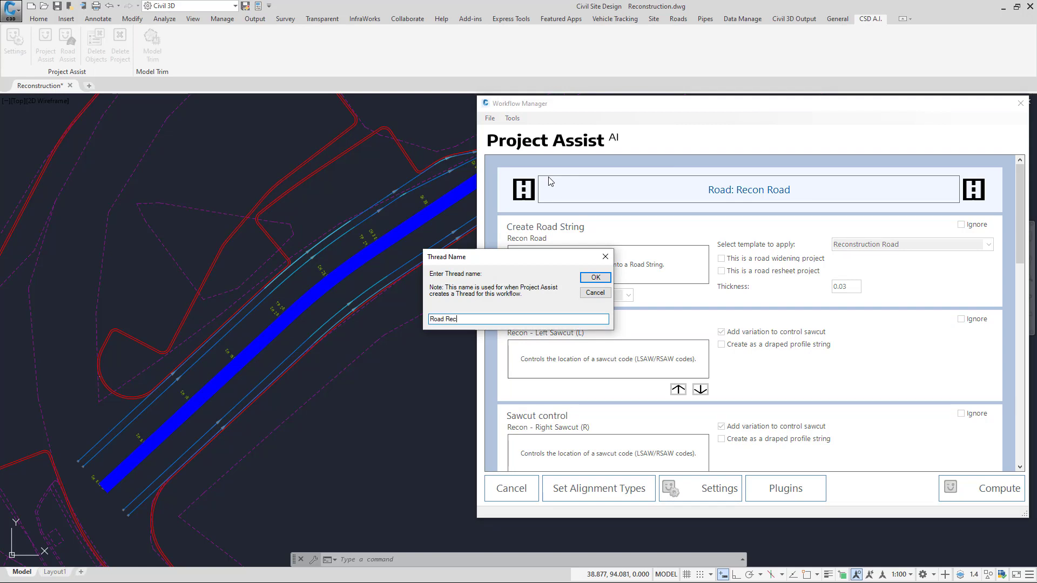
text(nstruction)
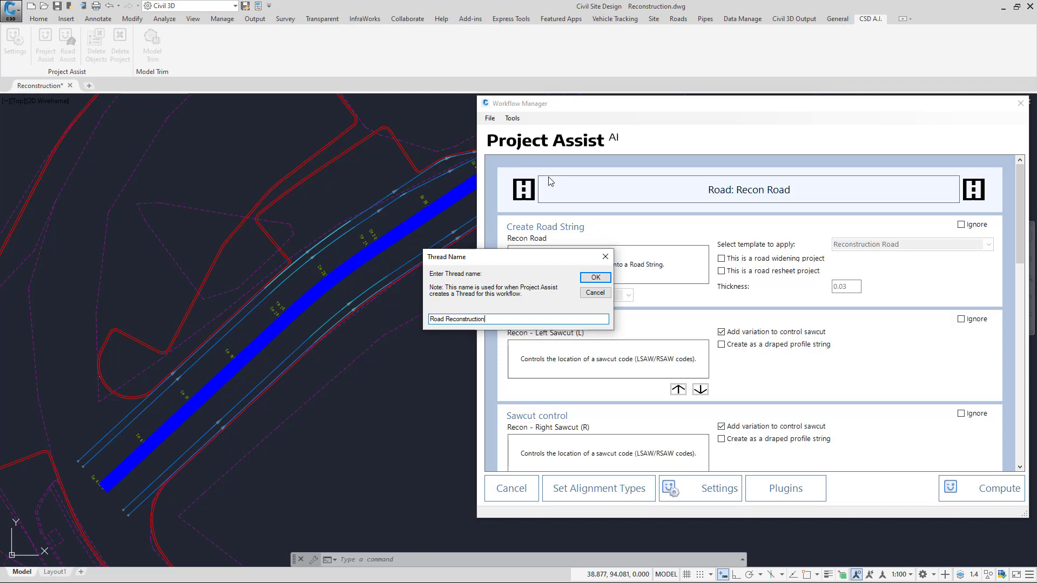
key(Return)
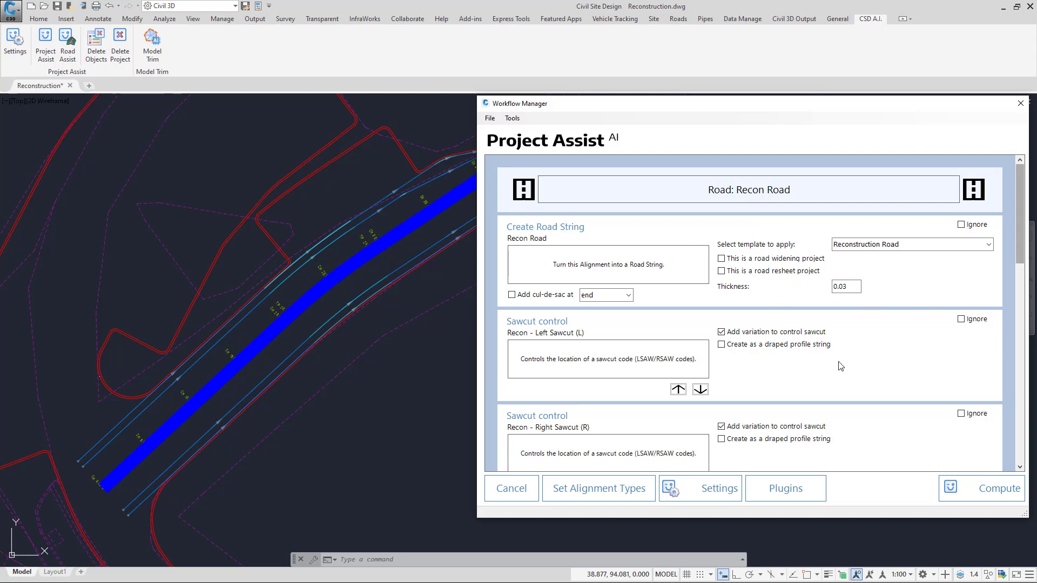
Step: Mark Recon Road as a road widening project, keeping the Reconstruction Road template and the 0.03 thickness
scroll(741, 302, down, 3)
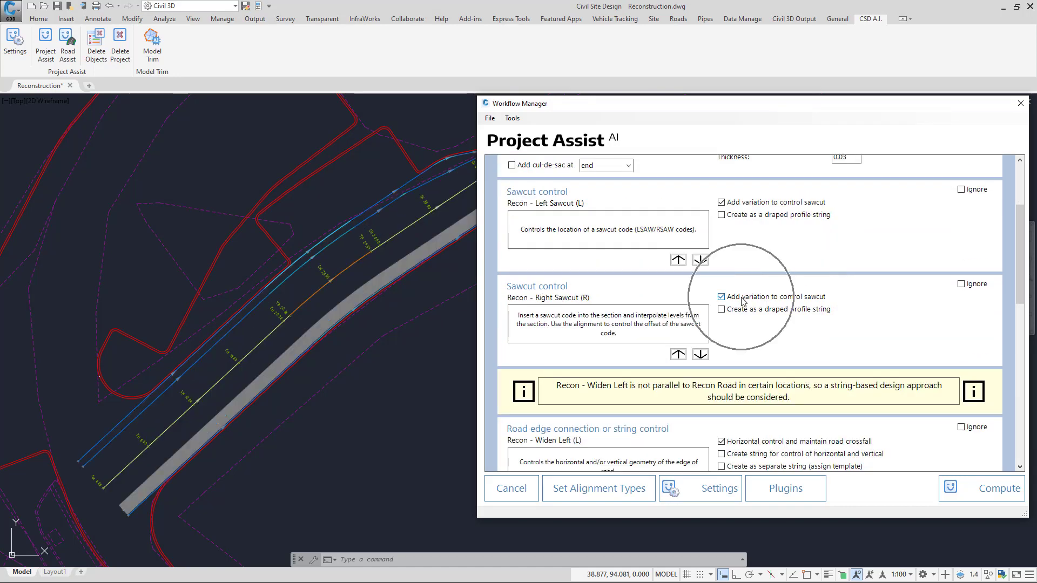
drag(1027, 237, 1025, 299)
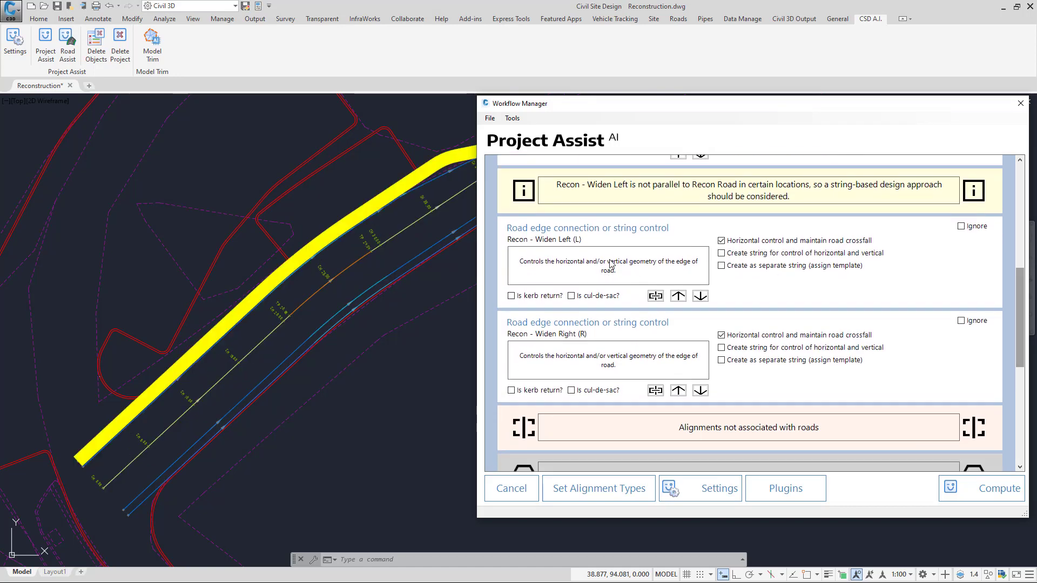
key(ctrl)
key(ctrl)
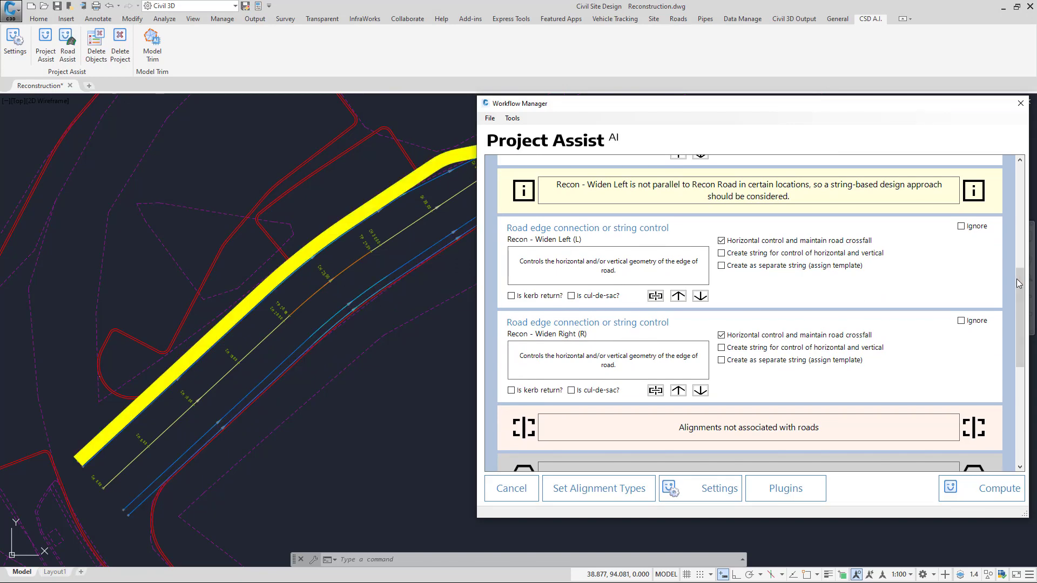
scroll(1002, 187, up, 10)
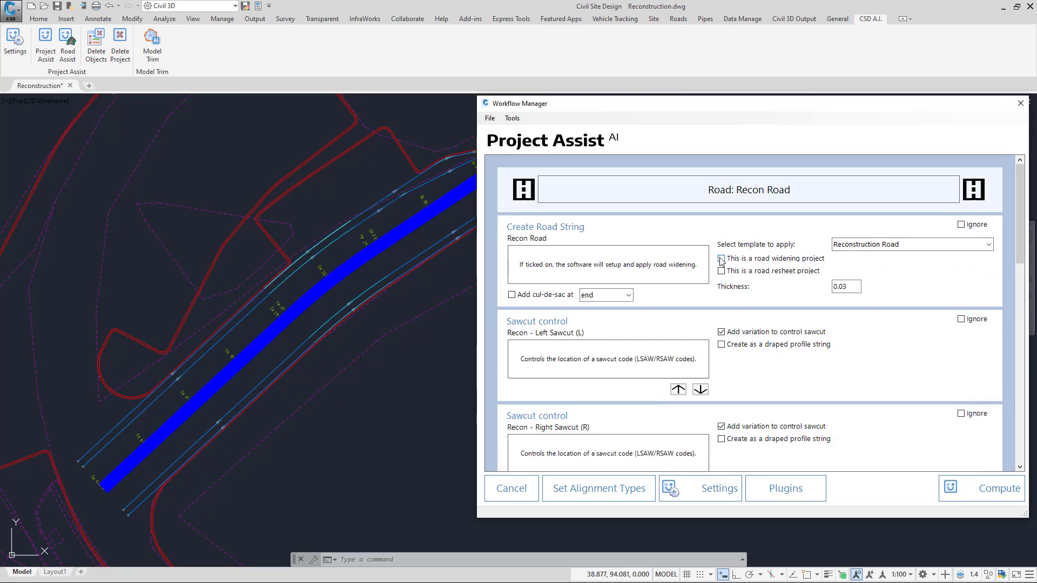
click(722, 259)
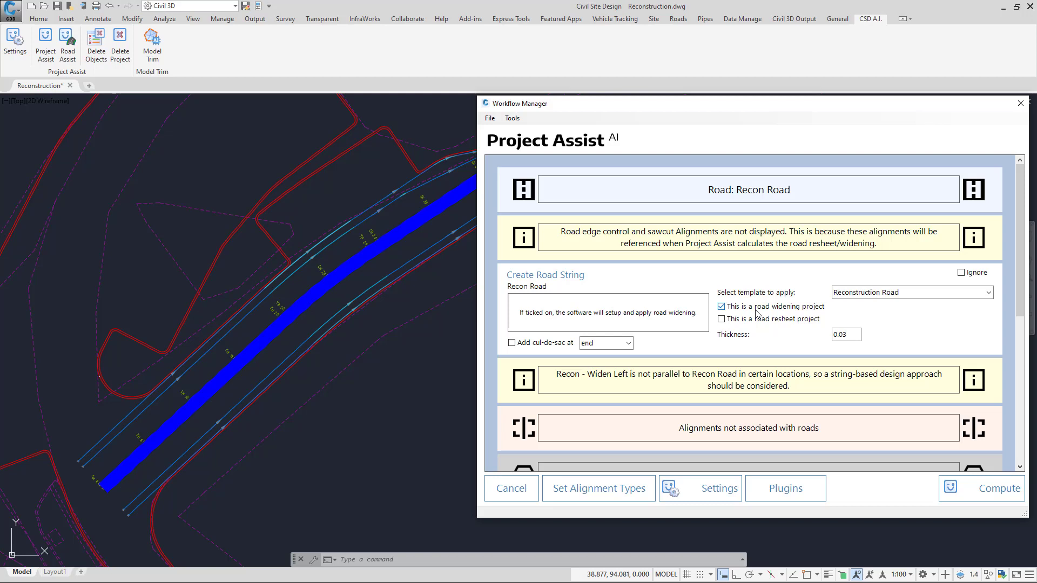
click(836, 335)
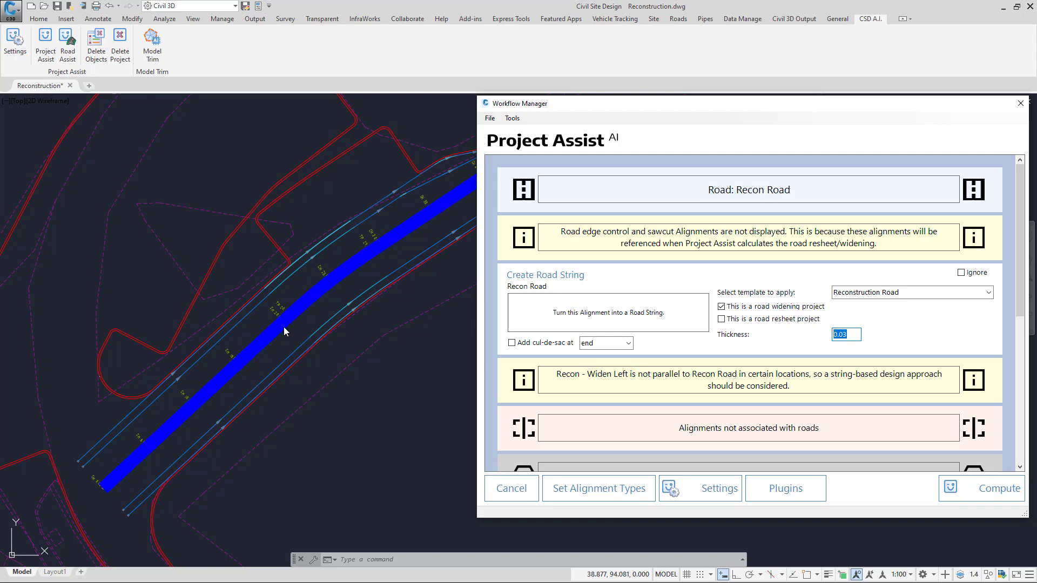
click(850, 335)
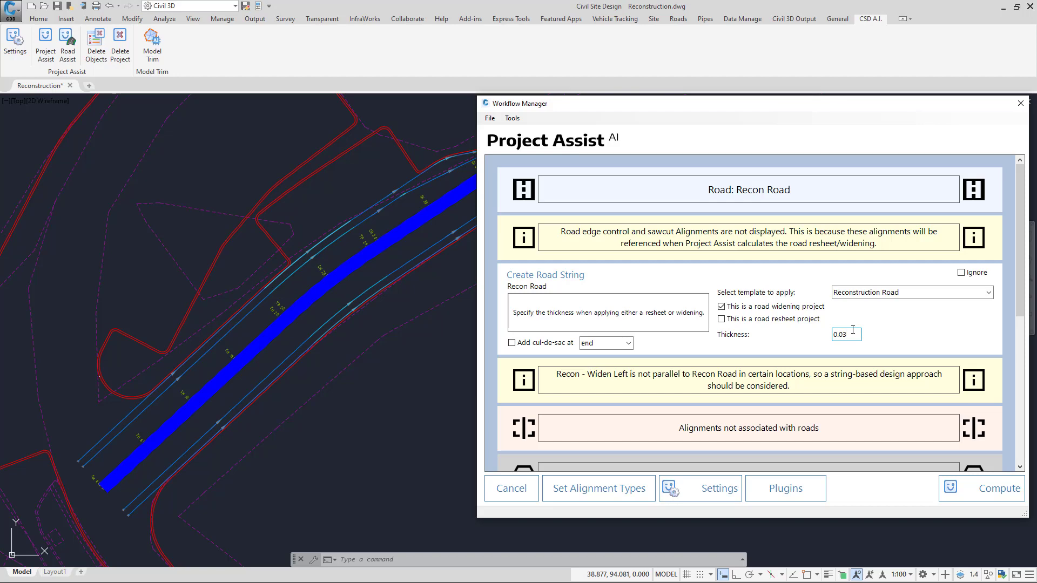
Step: Compute the Project Assist workflow, then read through the generated reconstruction report and close it
click(989, 489)
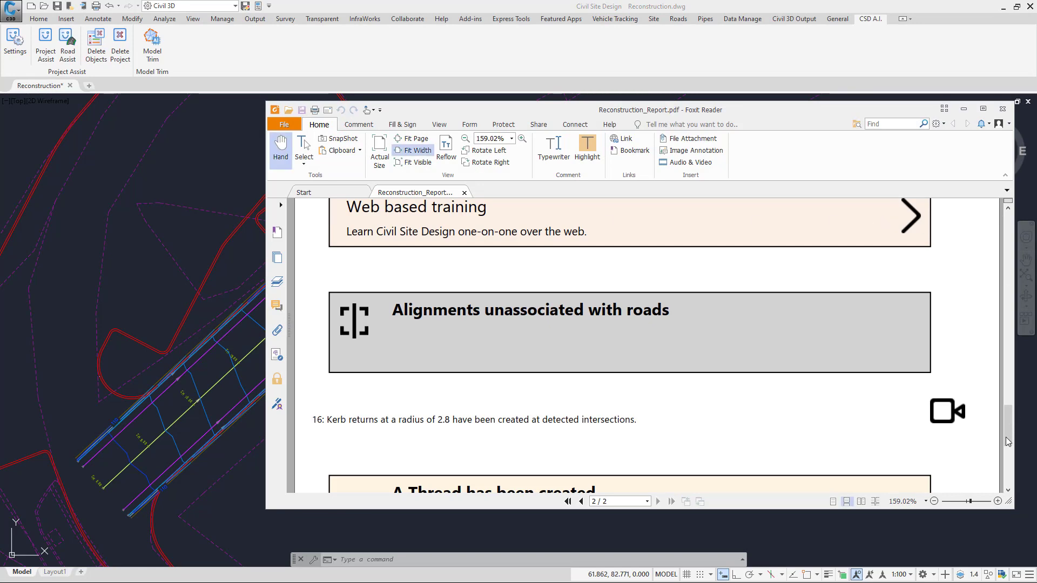
drag(1007, 433, 1009, 400)
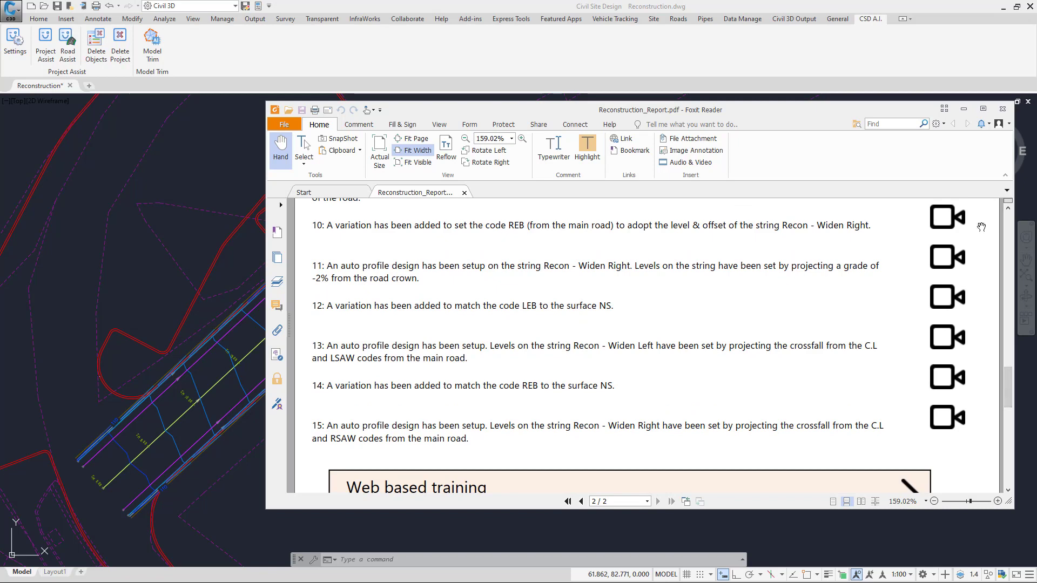
click(1003, 110)
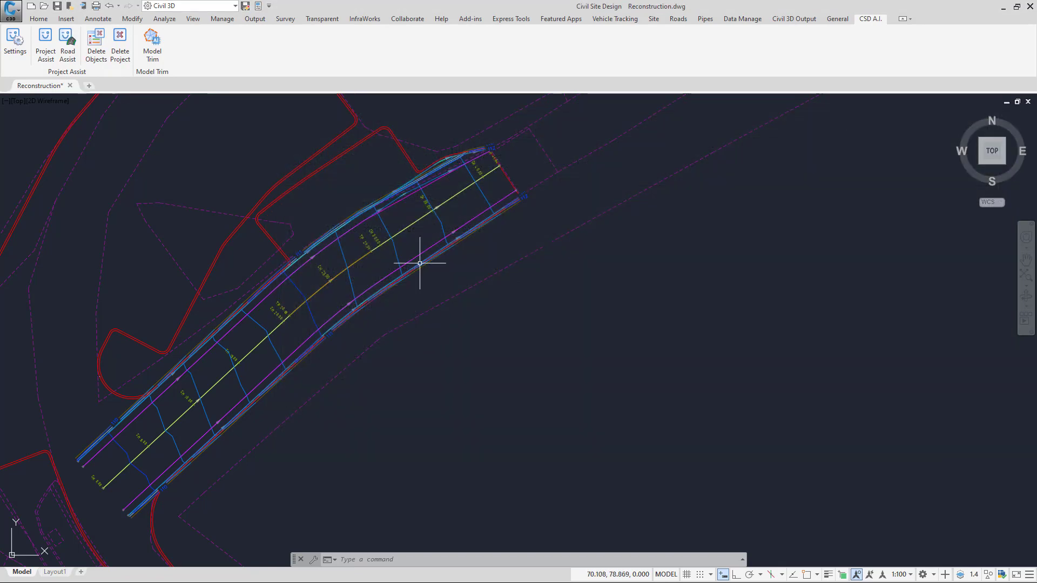
Step: Open the design data form for Recon Road and inspect its template entry
click(679, 19)
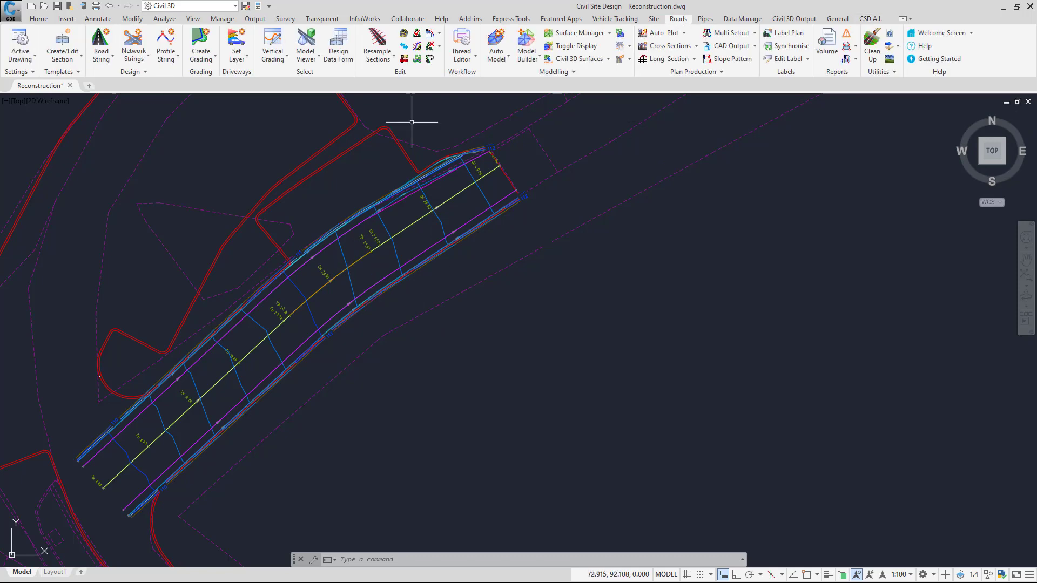
click(339, 46)
key(Return)
click(362, 332)
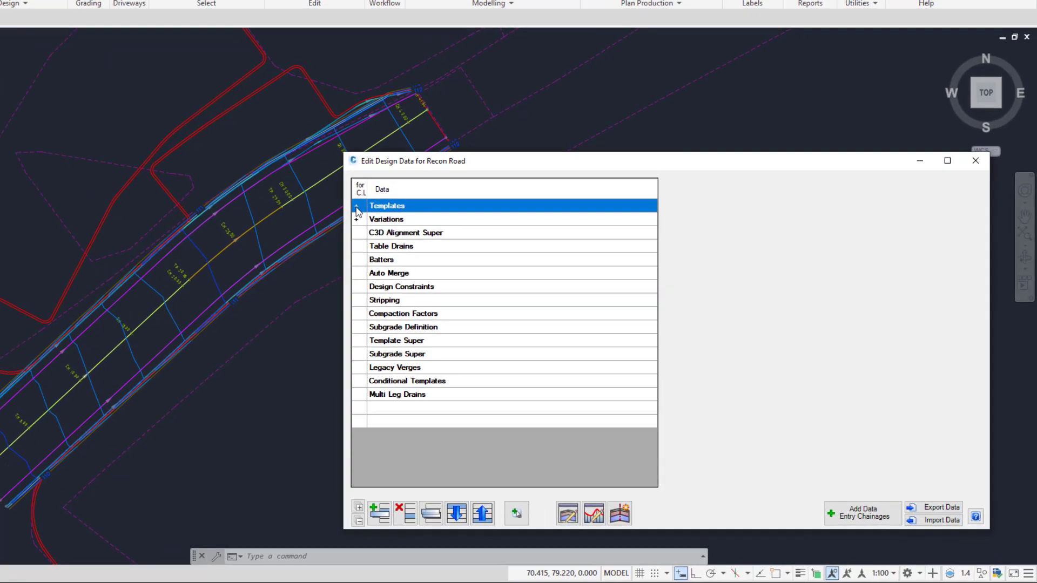
click(437, 253)
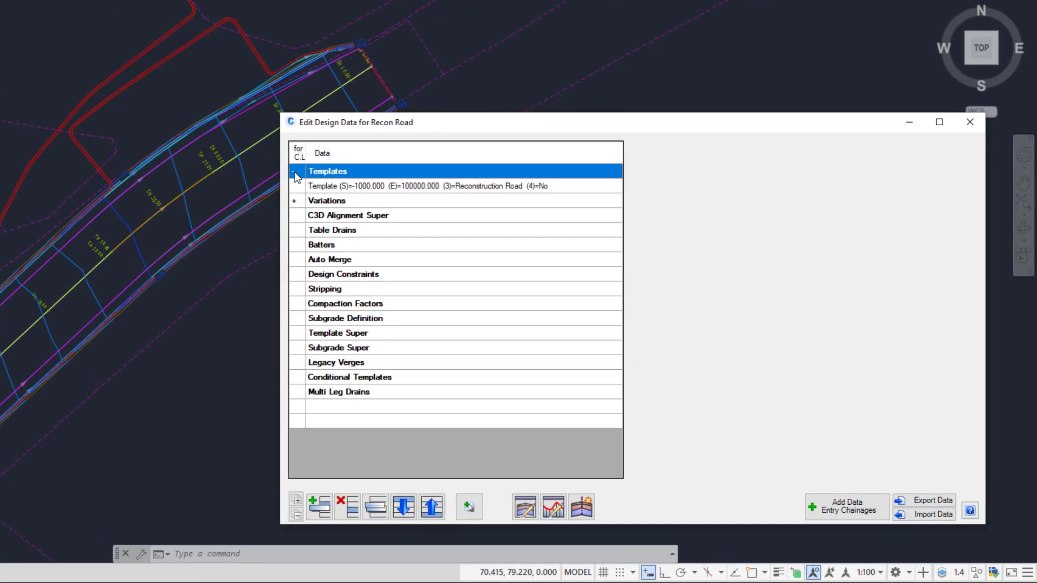
click(500, 187)
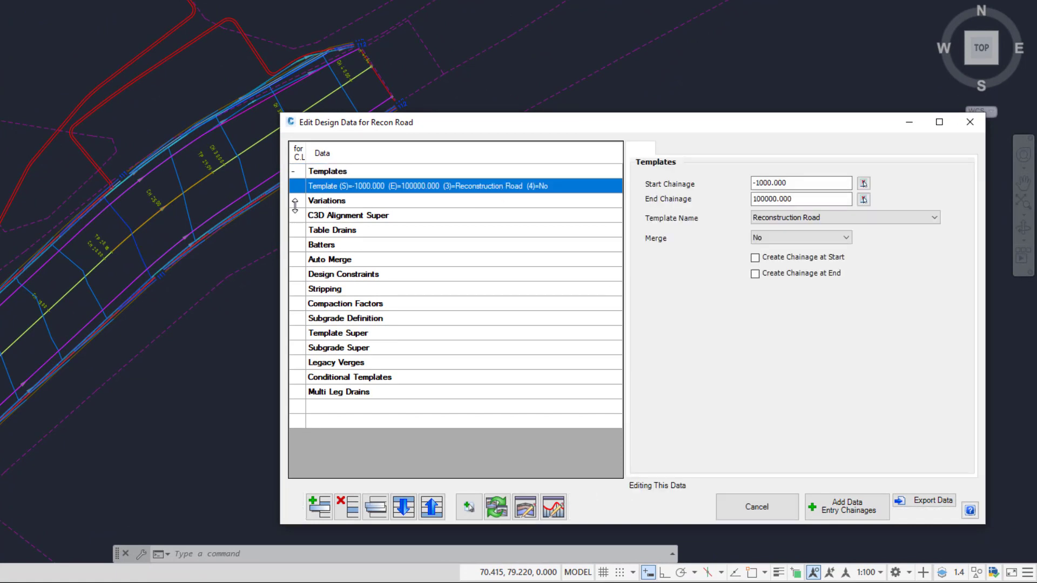
Step: Examine Recon Road's variations, checking the surface, alignment and height adjustment of the LSAW and RSAW surface-matching entries
click(294, 203)
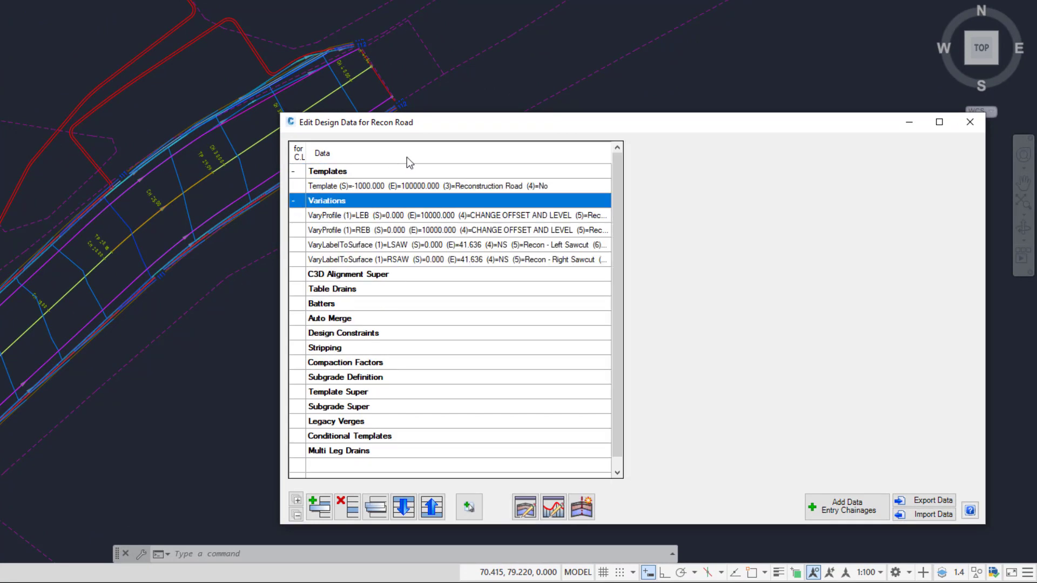
drag(430, 118, 457, 121)
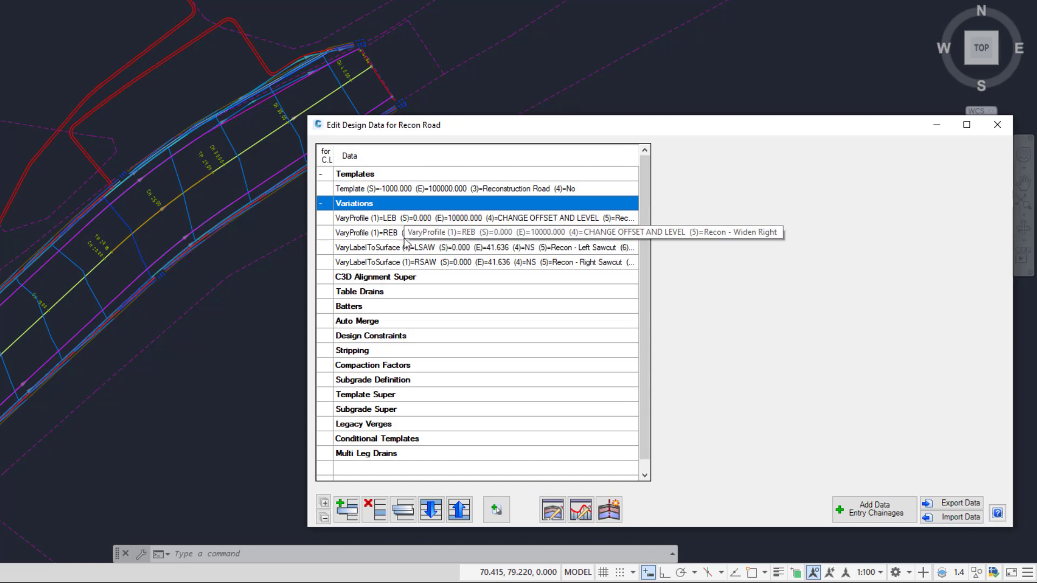
click(428, 252)
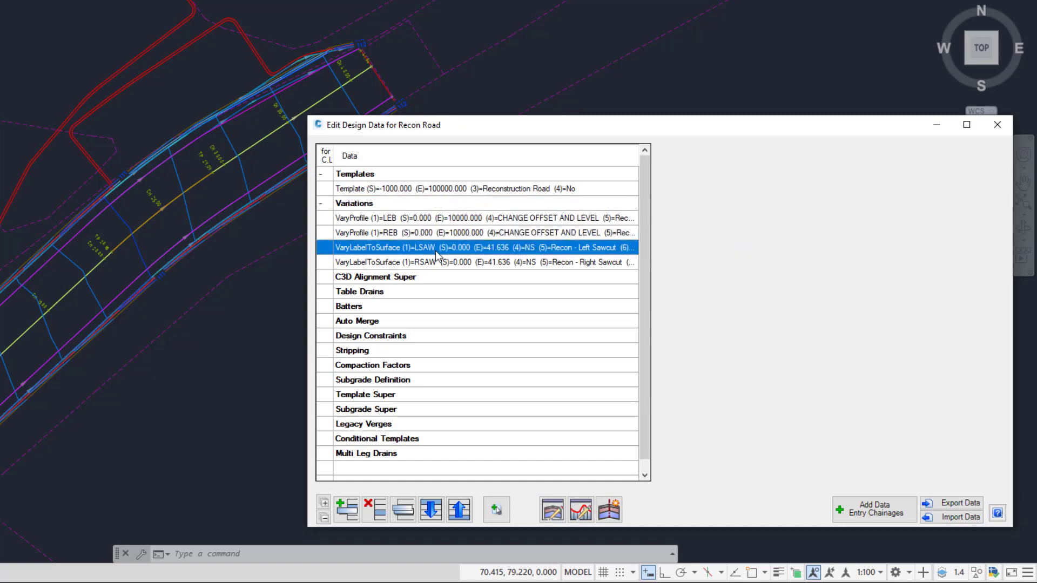
double_click(436, 251)
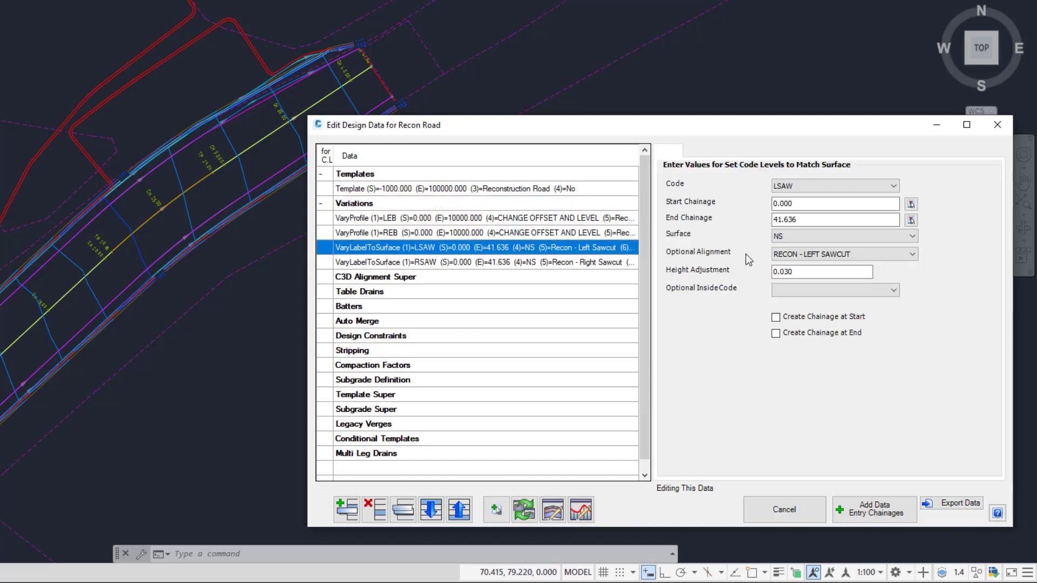
click(785, 258)
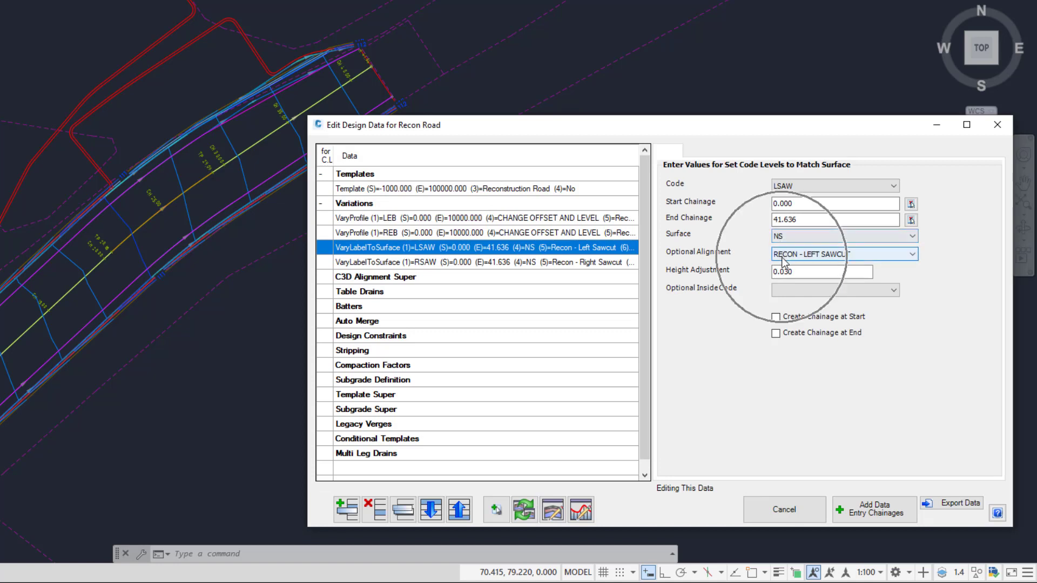
click(800, 236)
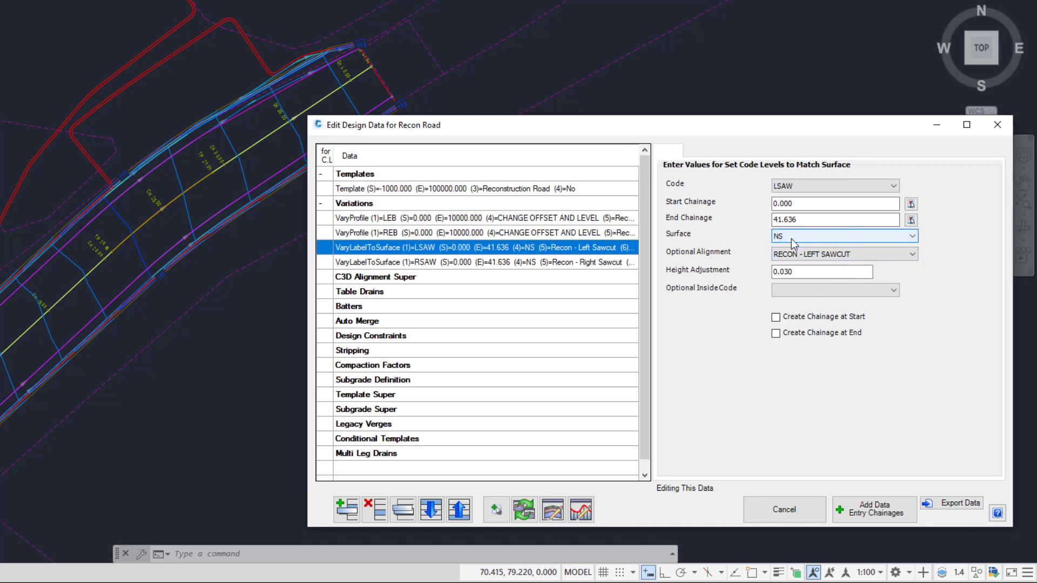
double_click(775, 275)
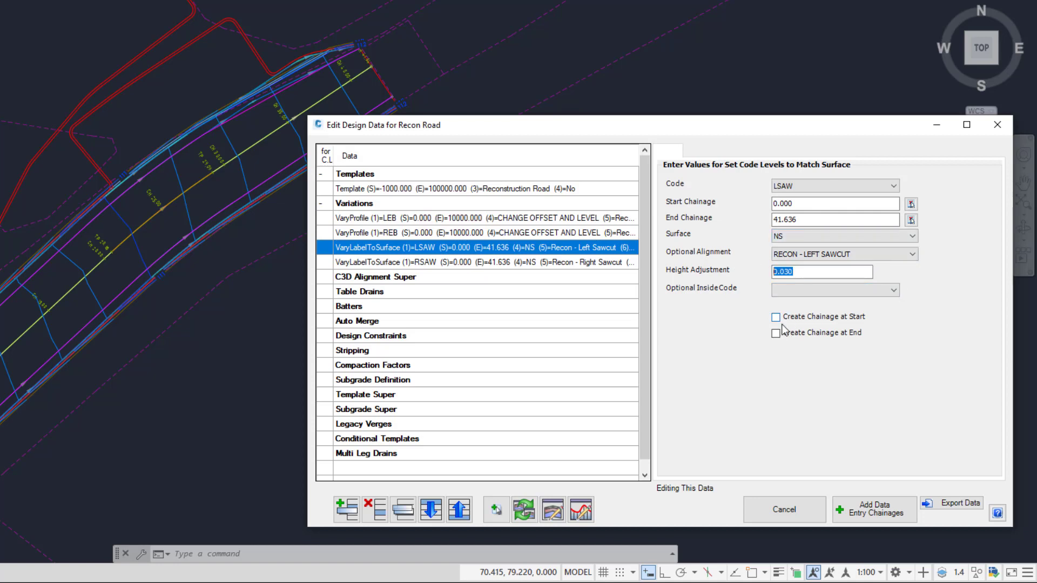
click(460, 263)
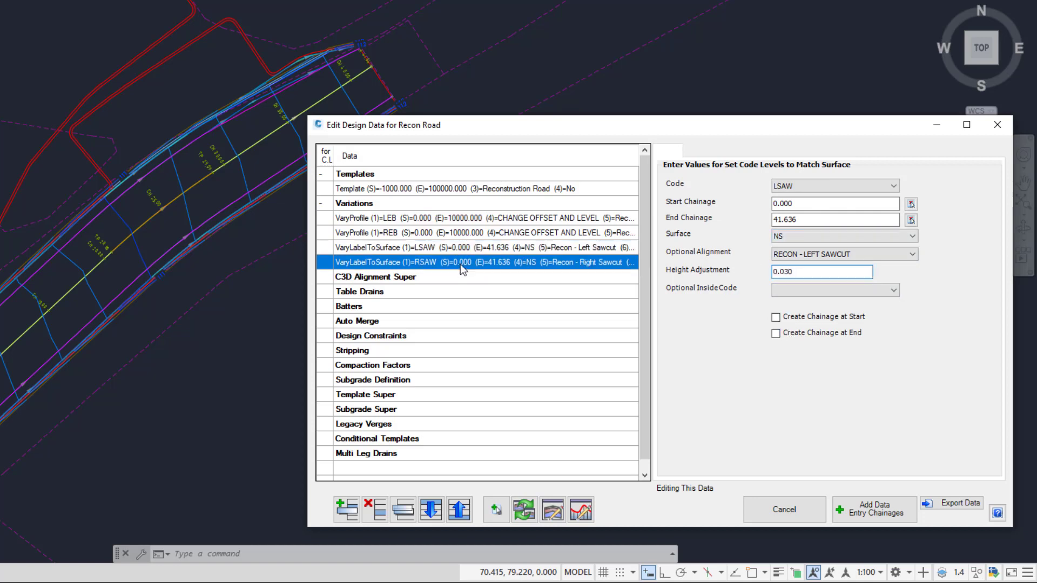
click(470, 249)
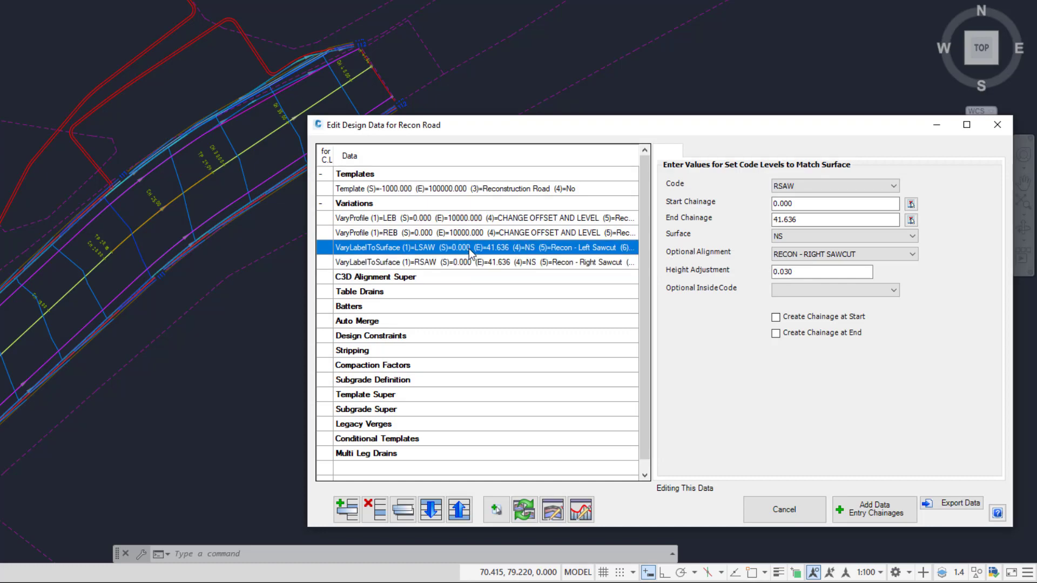
Step: Display Recon Road's cross section at chainage 0.000 beside the design data and inspect the widened pavement closely
click(553, 511)
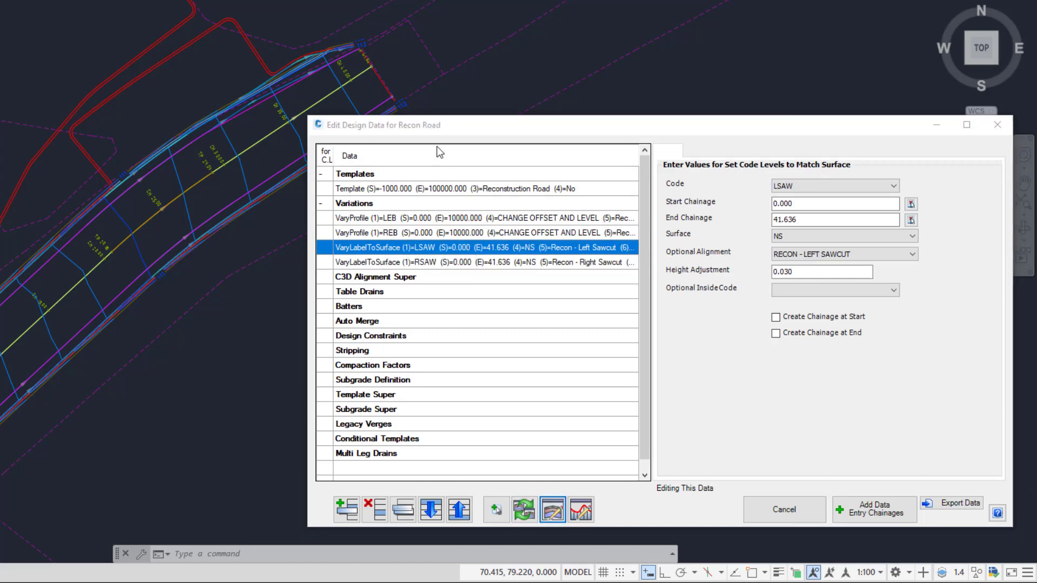
drag(455, 125, 134, 74)
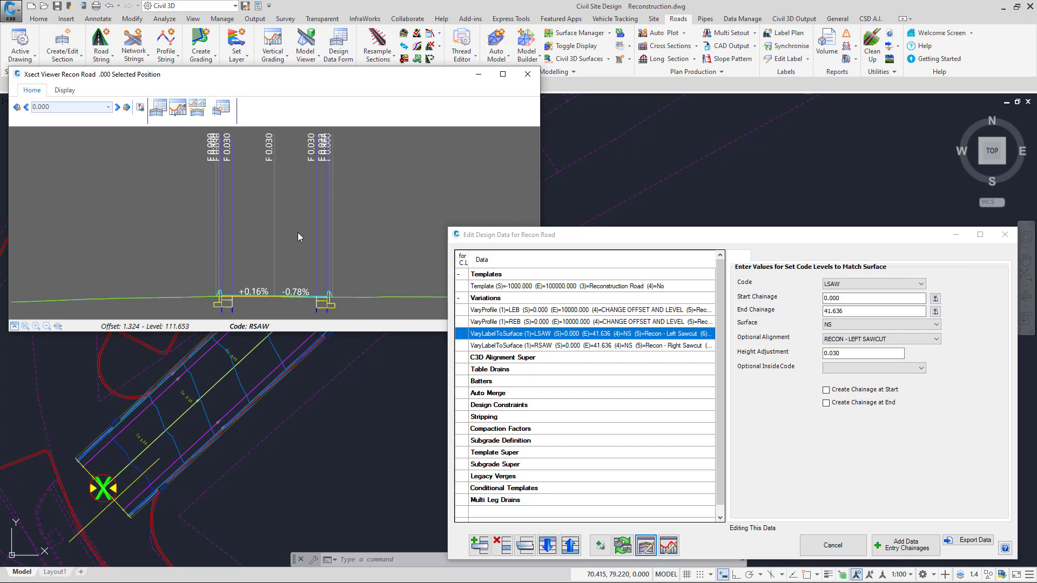
scroll(299, 232, up, 3)
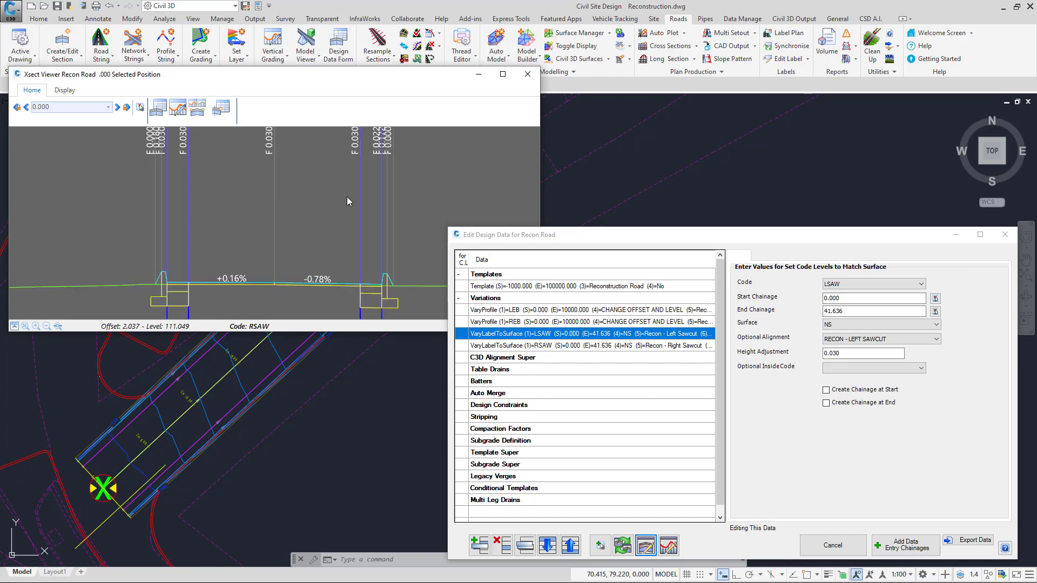
scroll(348, 196, up, 1)
scroll(367, 193, down, 1)
scroll(351, 191, down, 1)
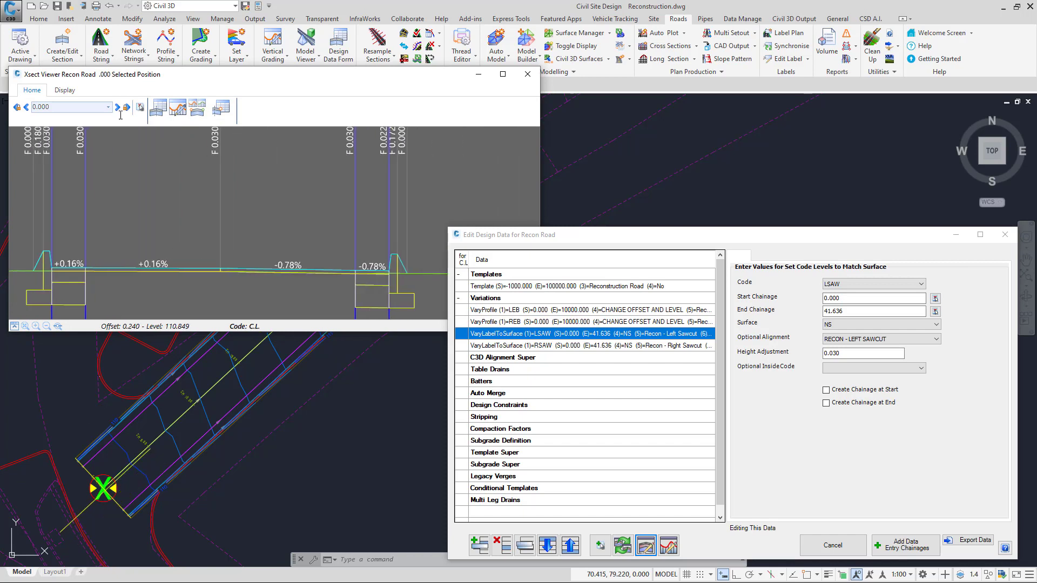
Step: Open the default objects for the cross section view and check the widening and sawcut alignments assigned to all strings
click(64, 91)
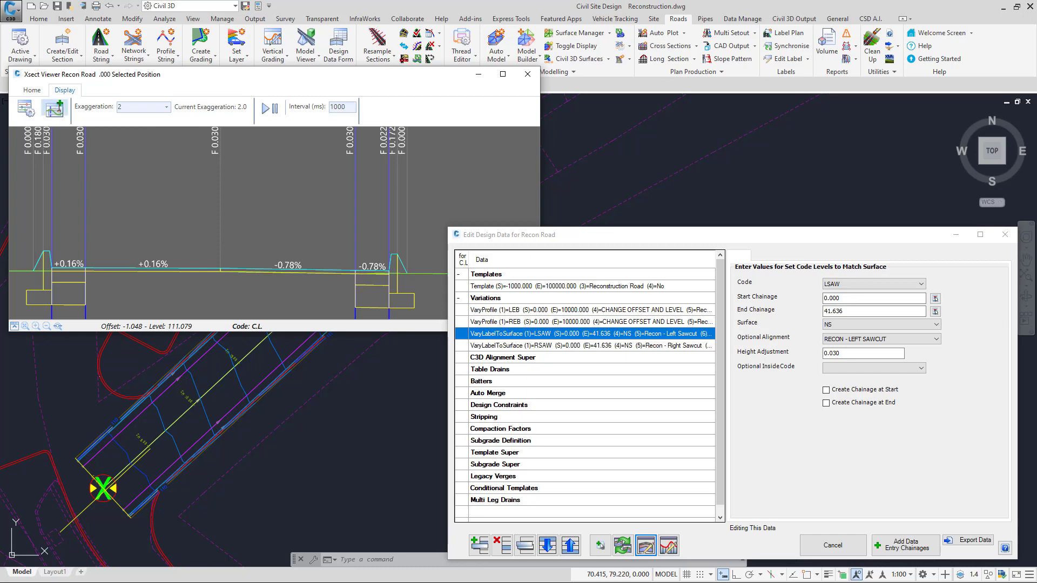
click(54, 108)
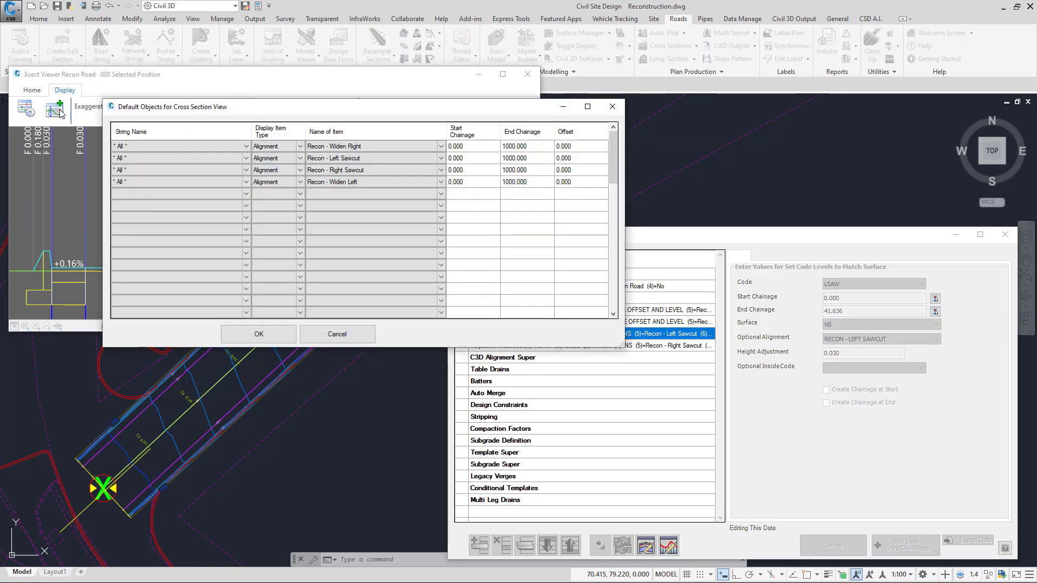
click(151, 161)
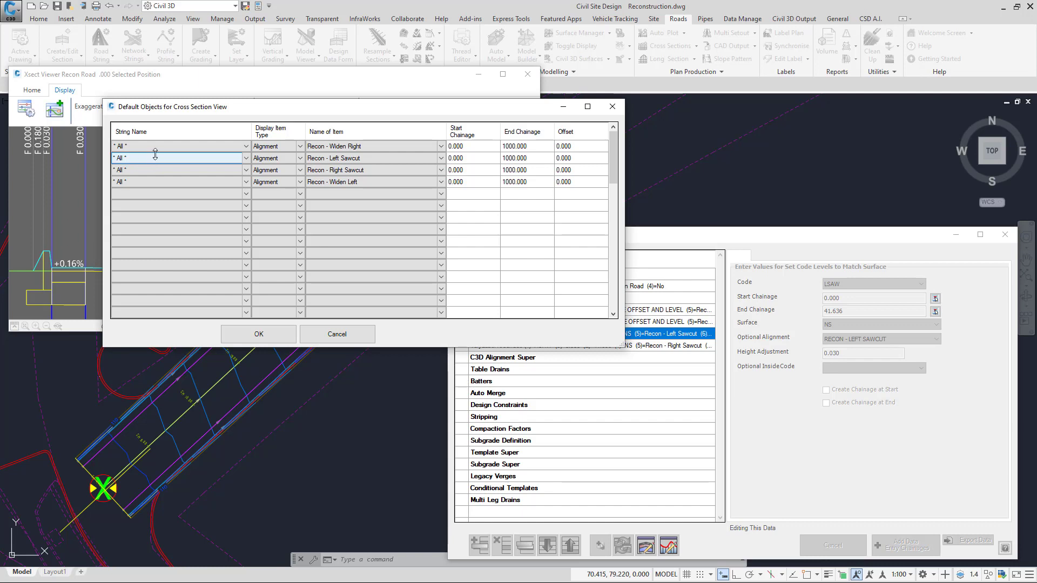
click(285, 148)
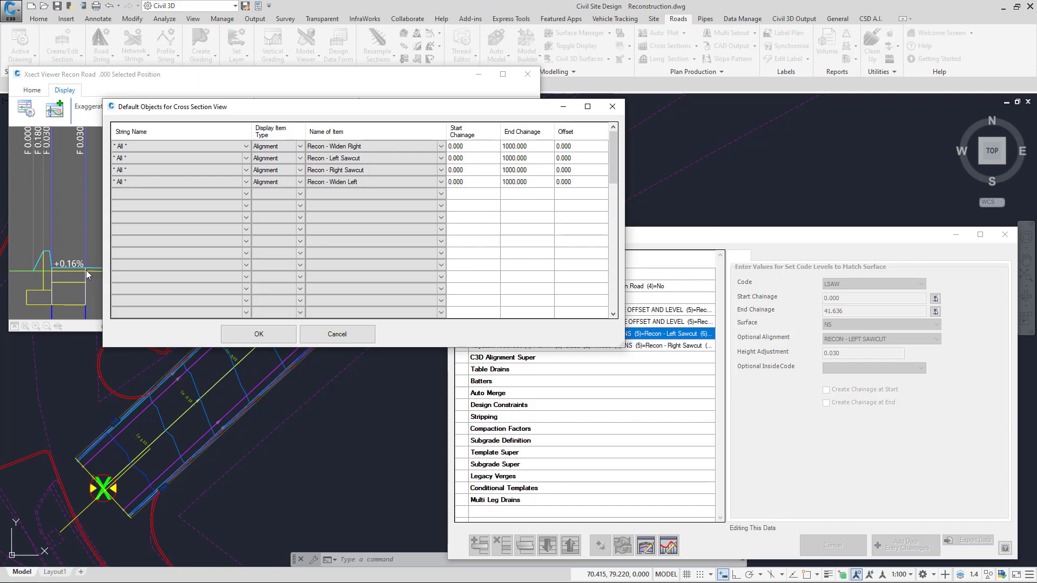
Step: Close the default objects list and set the cross section display to show codes and hide depths
key(ctrl)
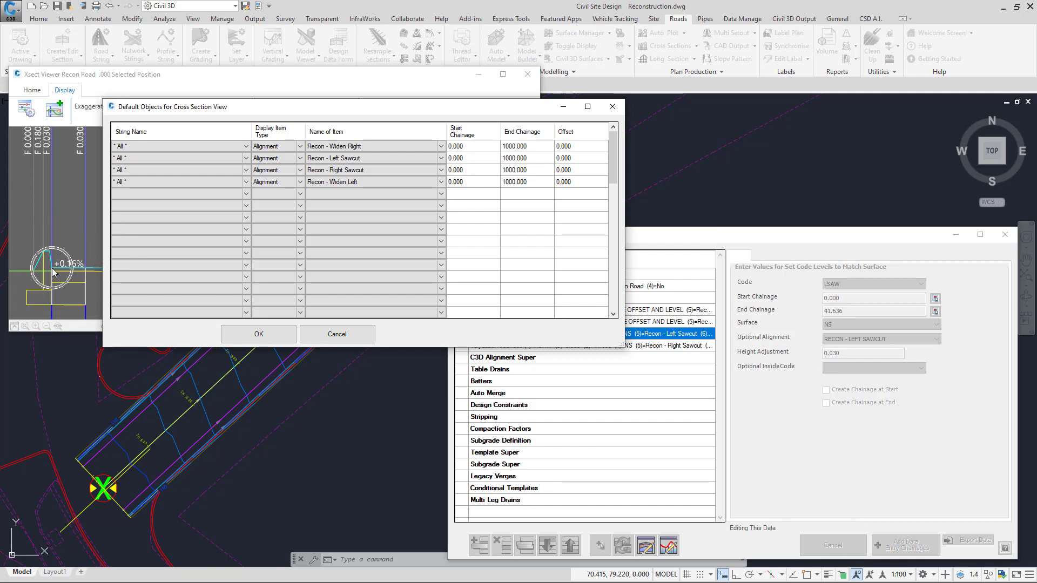
click(259, 335)
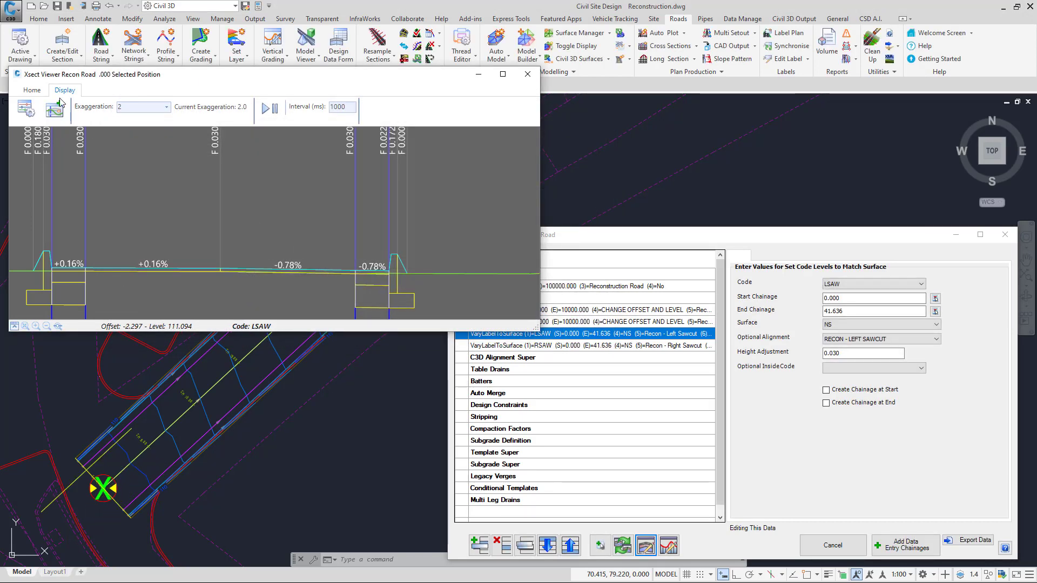
click(25, 109)
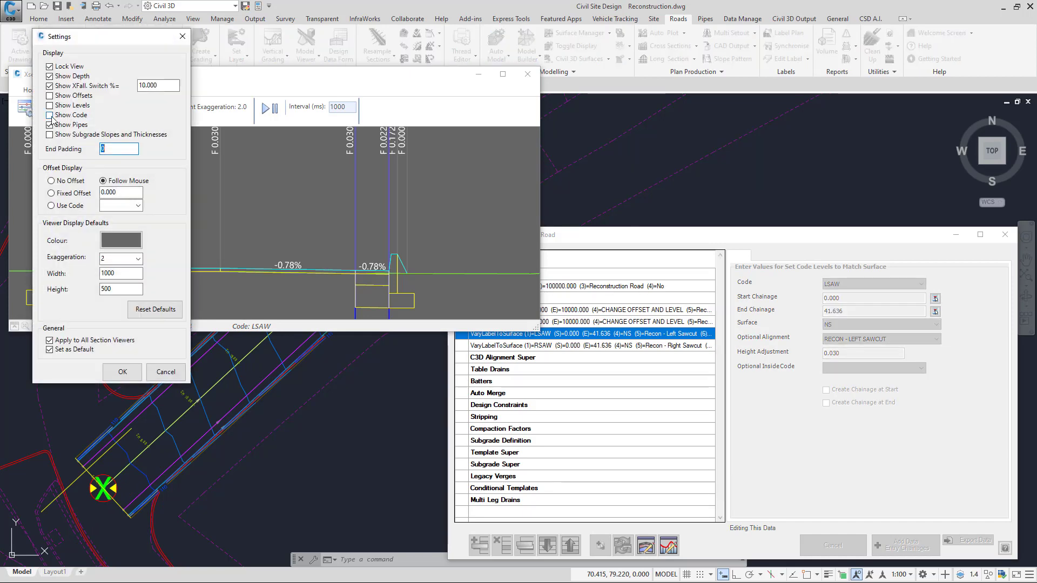
click(49, 115)
click(50, 76)
click(122, 373)
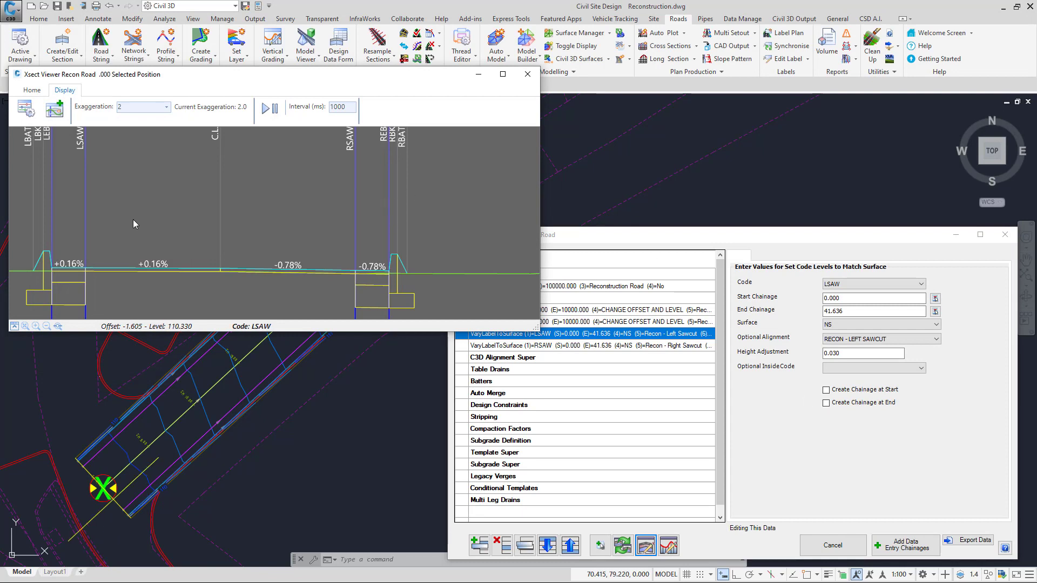
Step: Examine the left widening in the cross section, from the kerb at LEB across the LSAW sawcut to the centreline
scroll(162, 212, up, 2)
middle_drag(189, 203, 320, 207)
scroll(169, 187, up, 1)
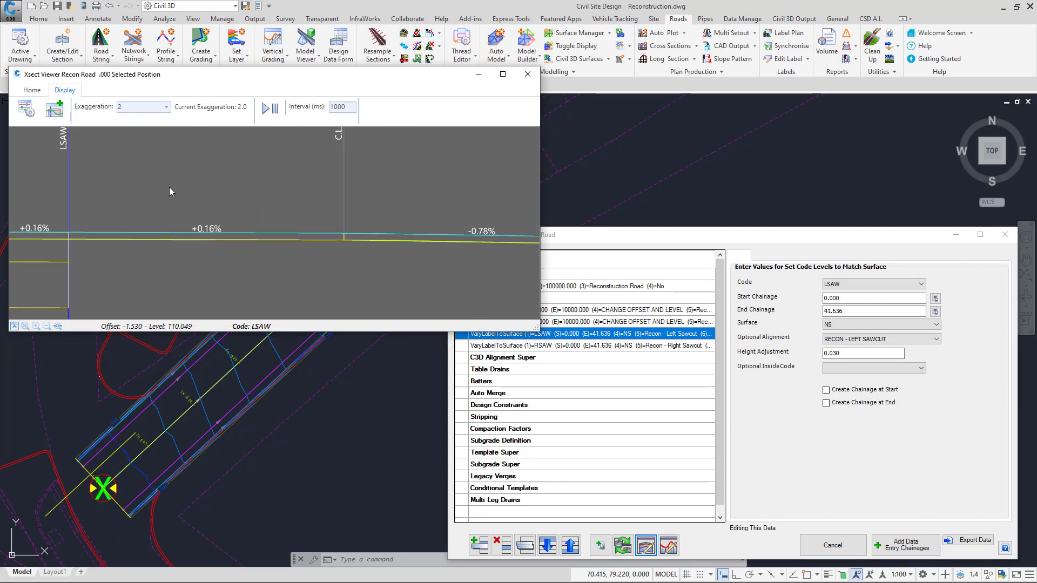
middle_drag(169, 186, 319, 215)
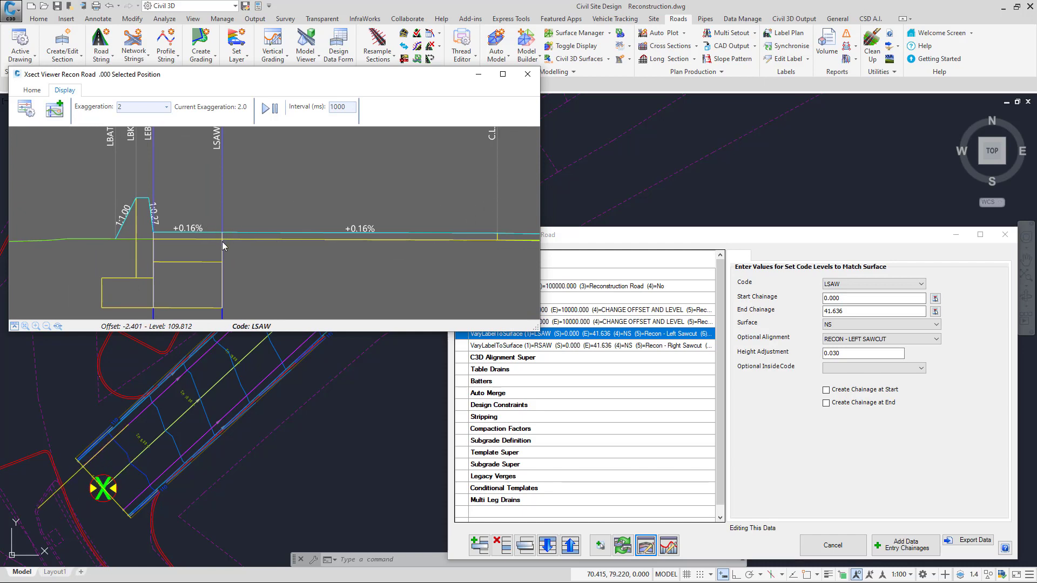
key(ctrl)
key(ctrl)
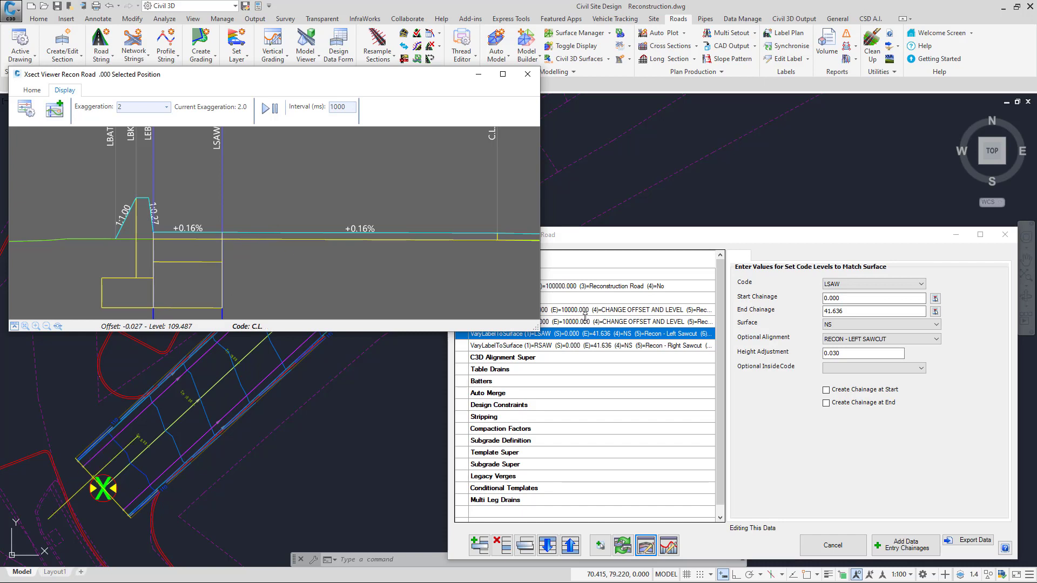
Step: Inspect the LEB variation in the design data, checking its method and string against the cross section
click(613, 239)
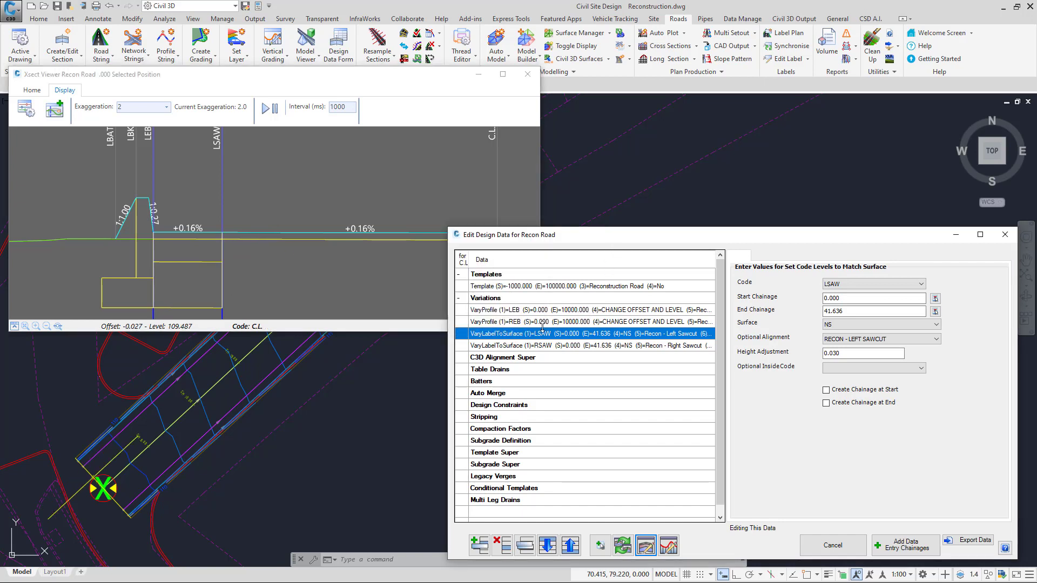
click(554, 312)
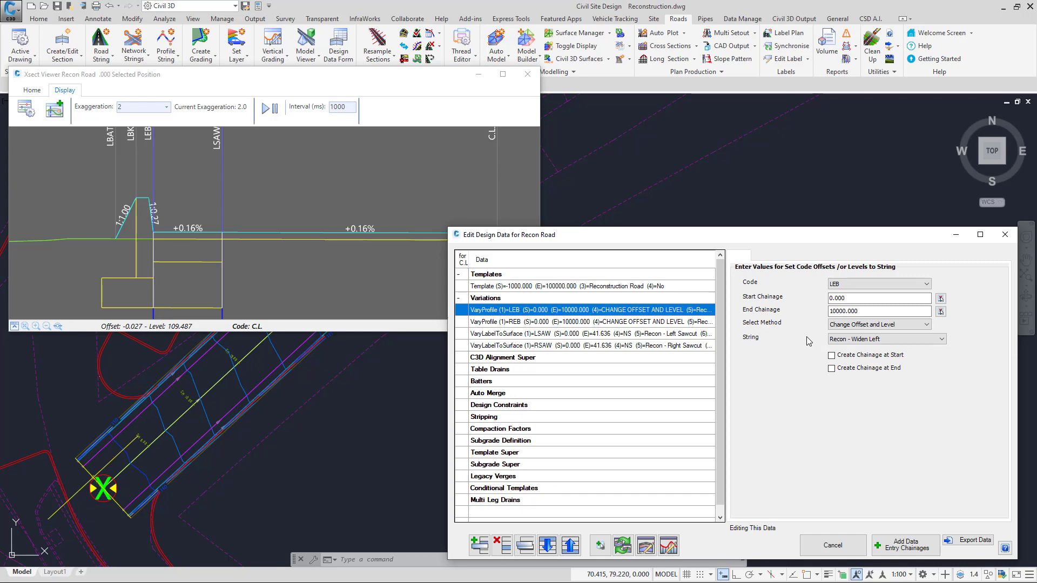
key(ctrl)
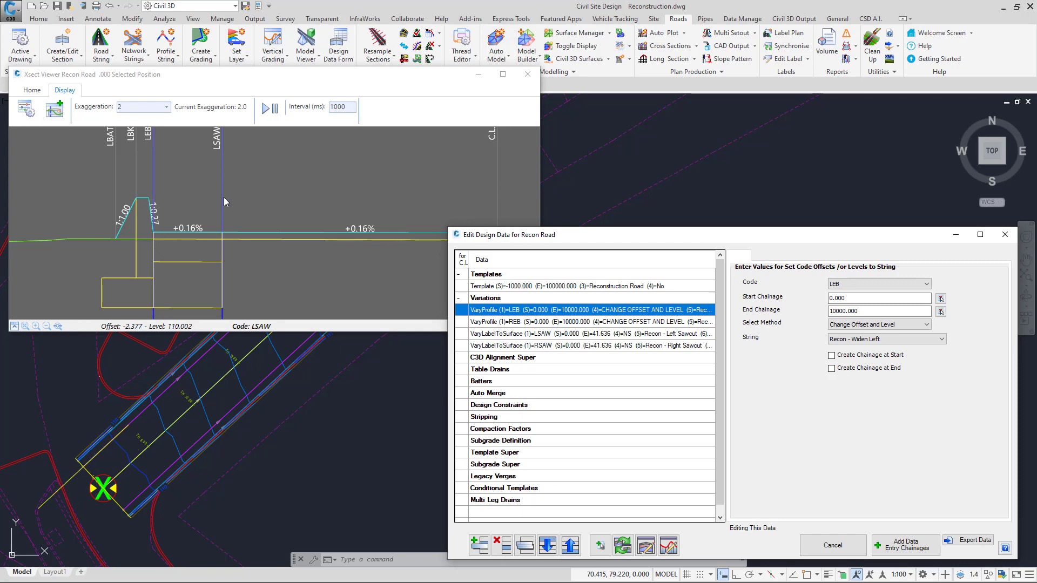
key(ctrl)
key(ctrl)
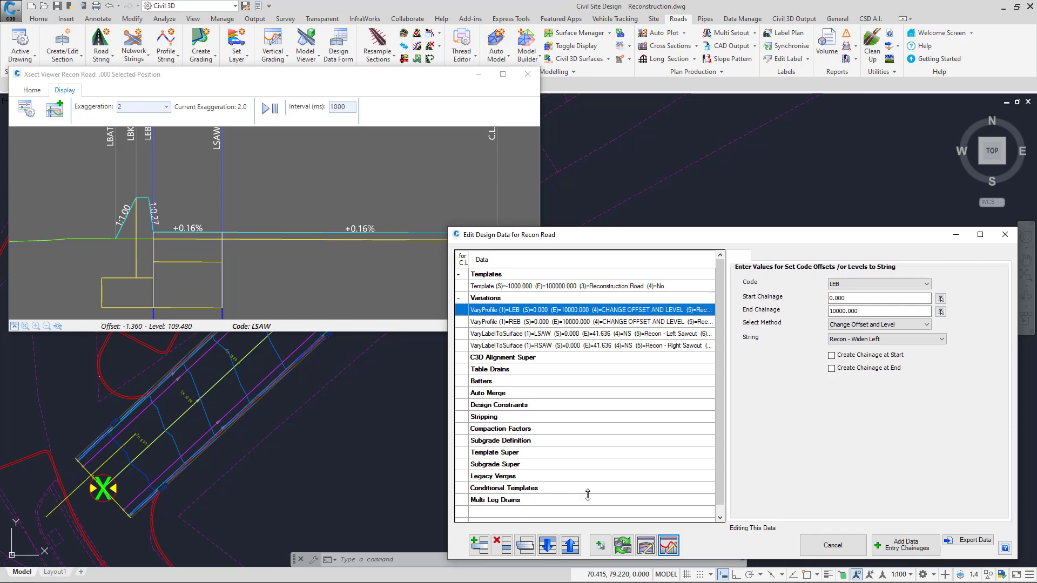
Step: Open Recon Road's vertical profile and examine the design line against the existing surface
click(671, 548)
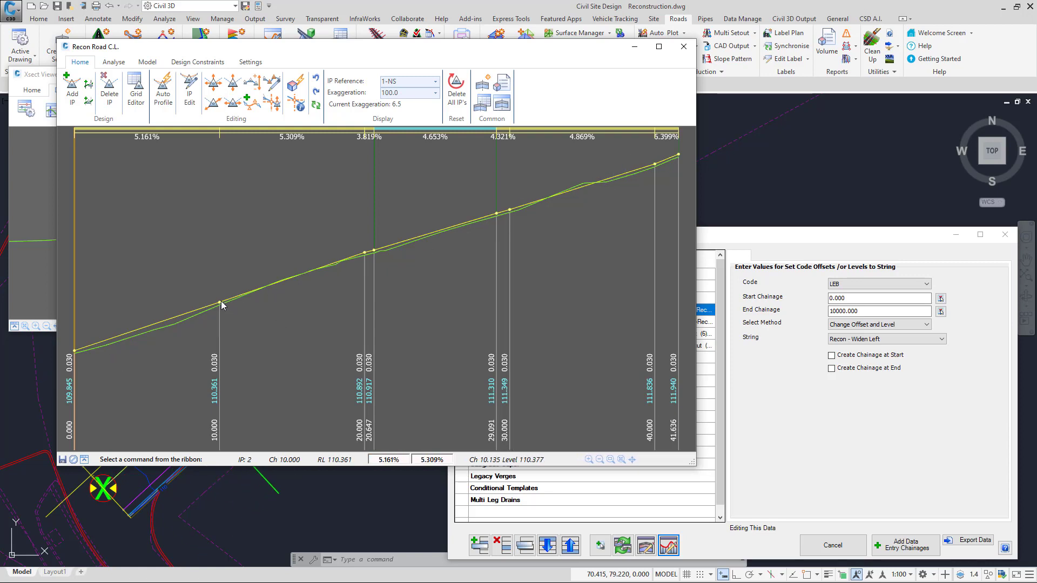
key(ctrl)
key(ctrl)
Step: Open Recon Road's auto profile setup and check the existing-surface entry's chainages, surface and level adjustment without changing them
click(163, 92)
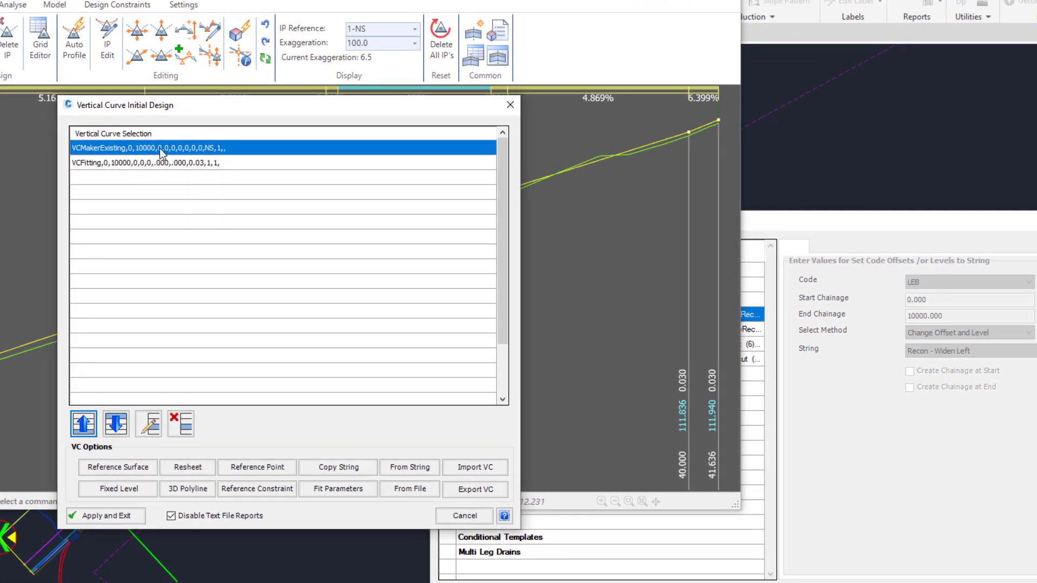
click(147, 421)
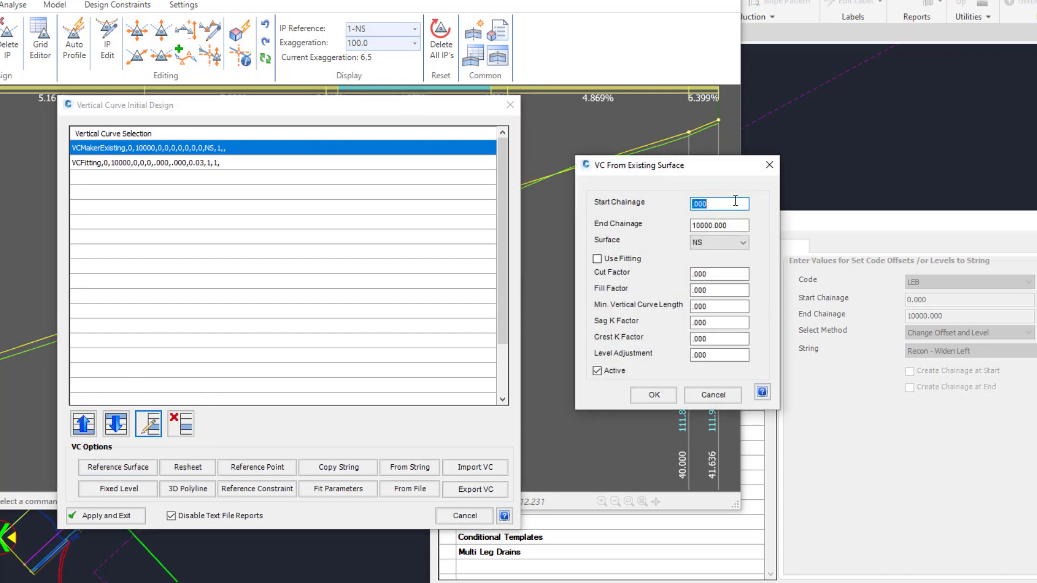
click(729, 228)
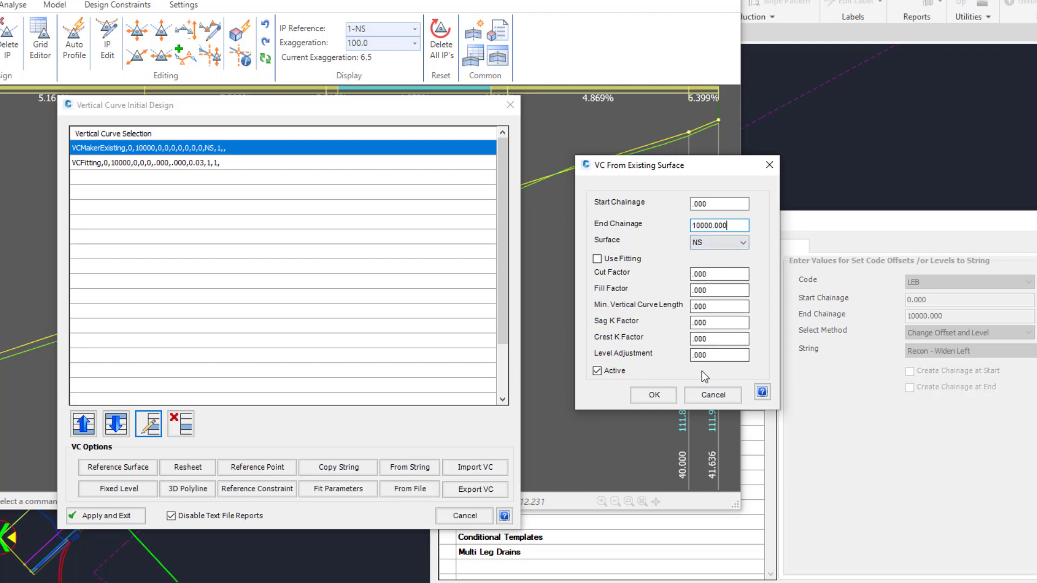
click(711, 356)
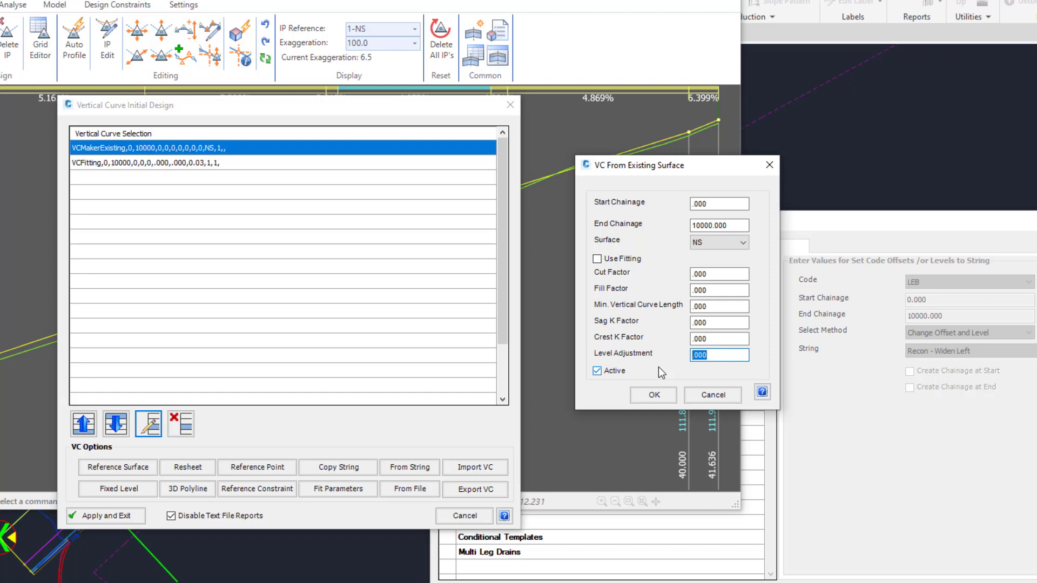
click(713, 395)
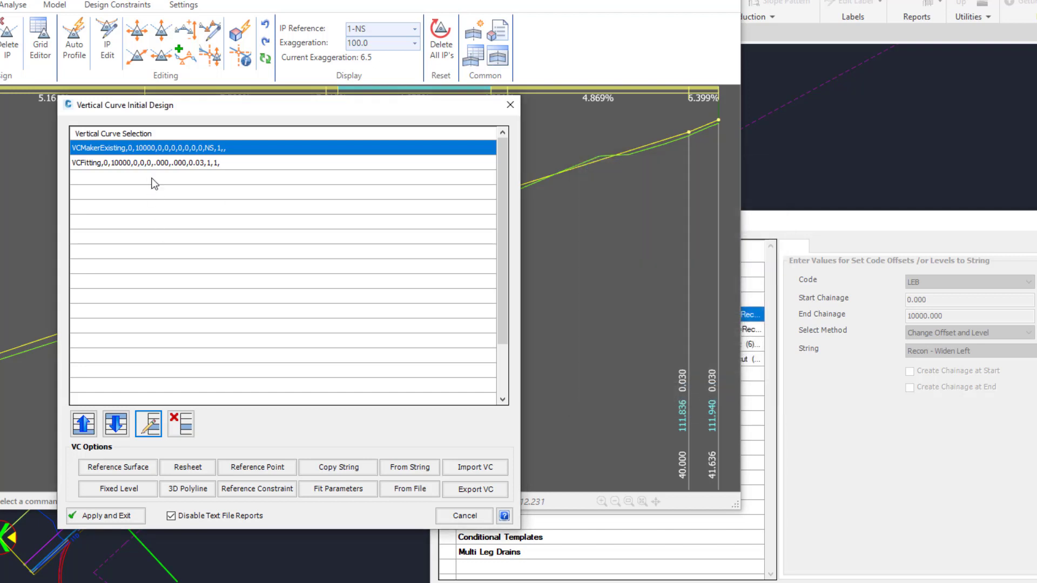
click(153, 164)
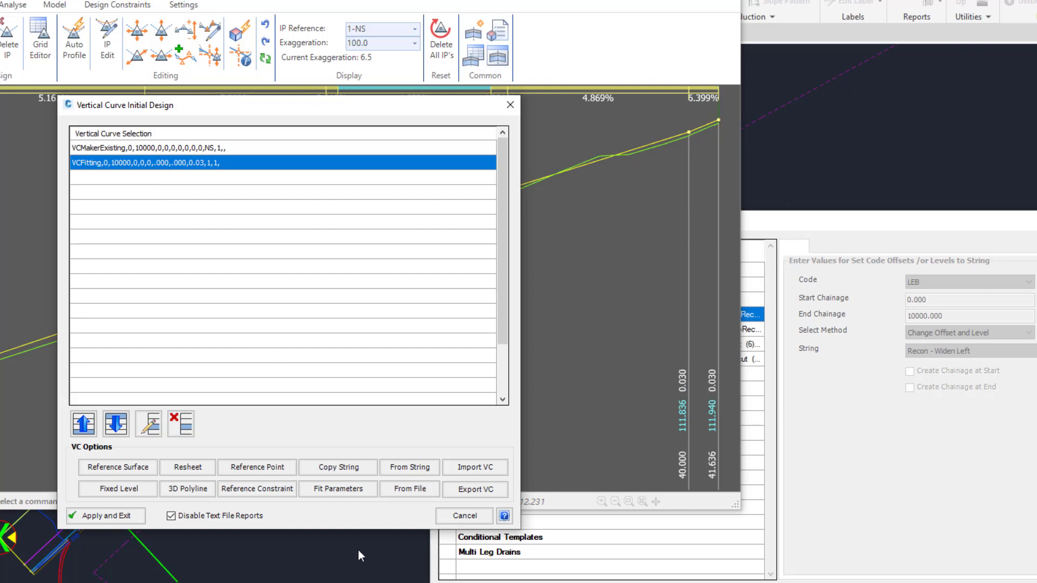
click(347, 488)
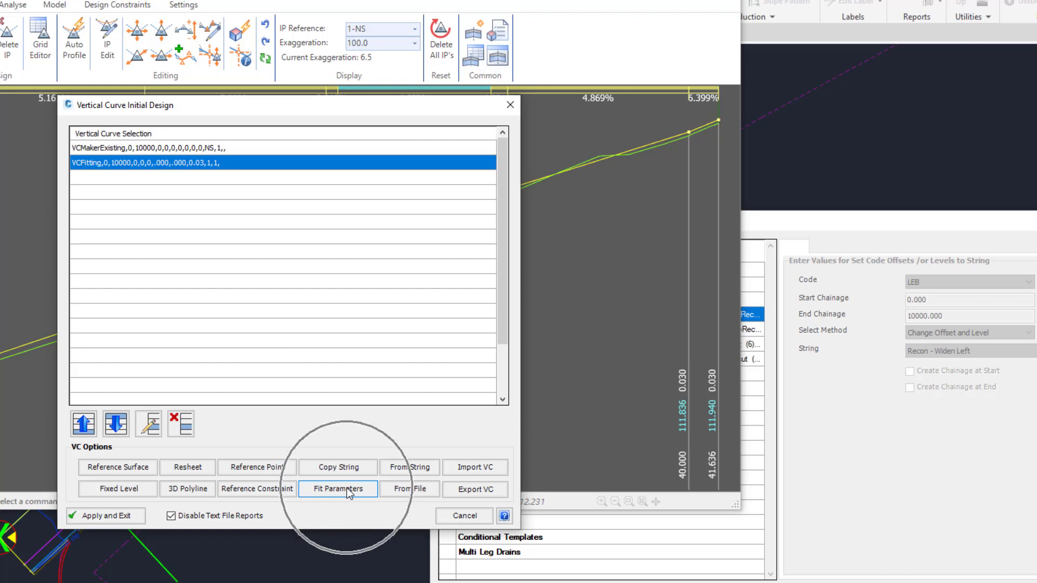
click(150, 424)
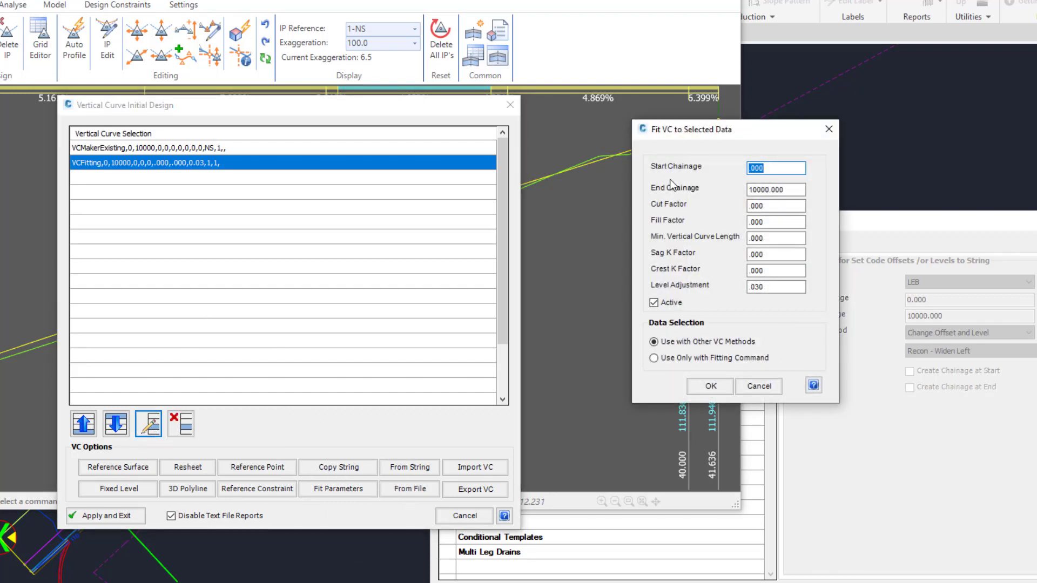
key(Tab)
key(Tab)
key(Tab)
key(Tab)
key(Tab)
key(Tab)
key(Tab)
drag(729, 129, 632, 151)
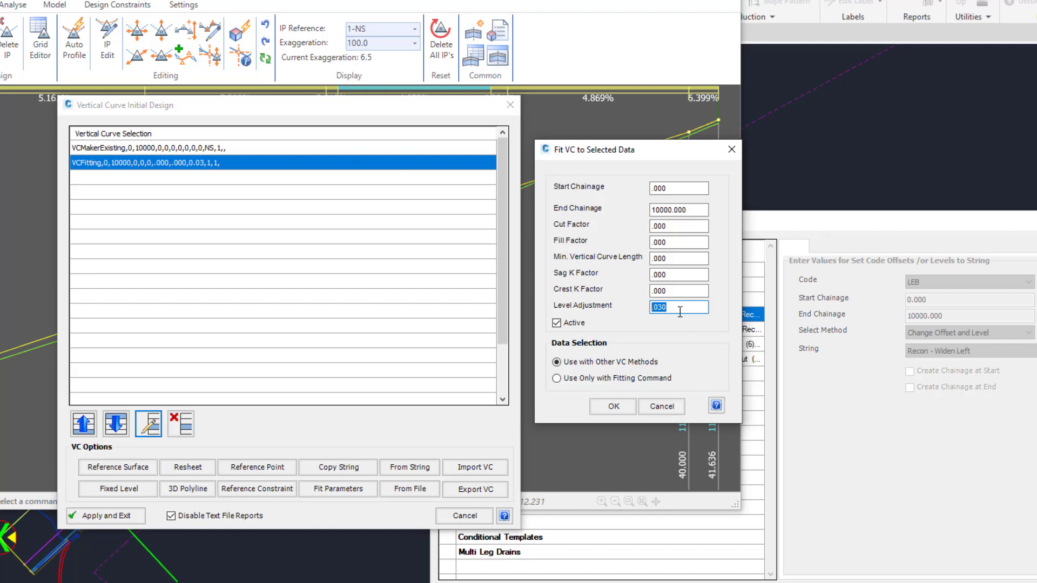
click(613, 406)
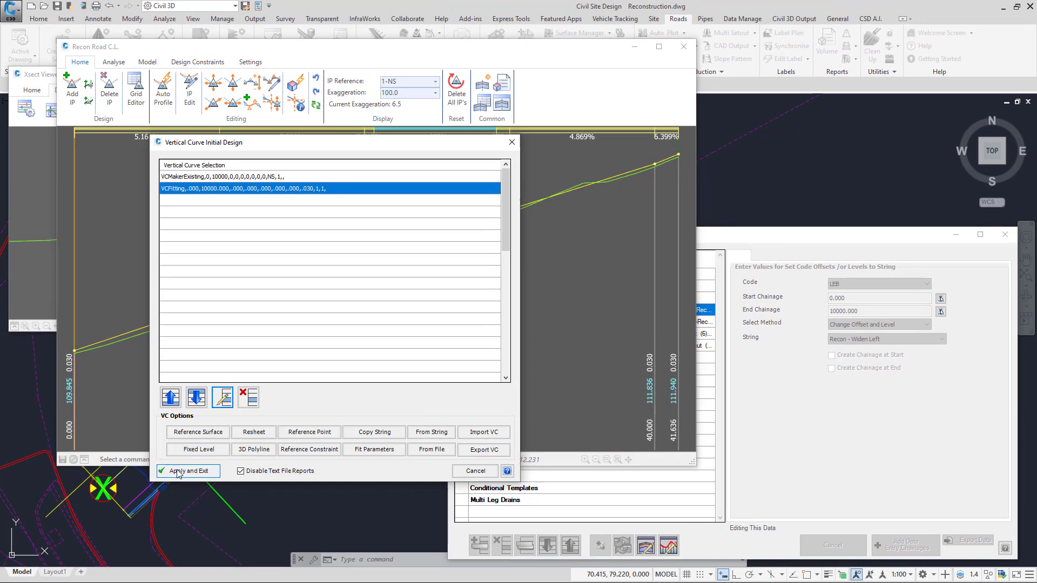
click(177, 471)
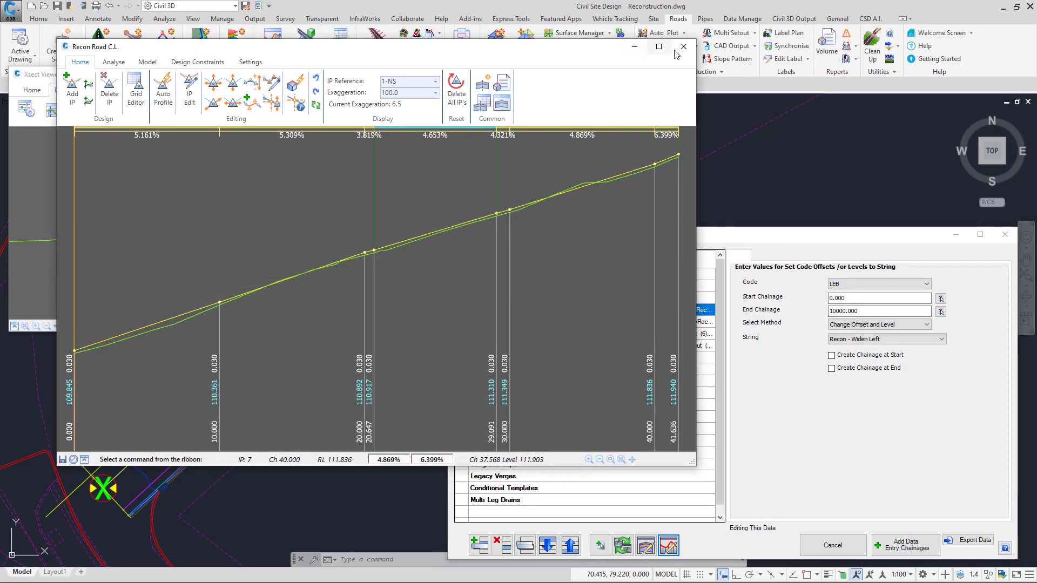
click(683, 48)
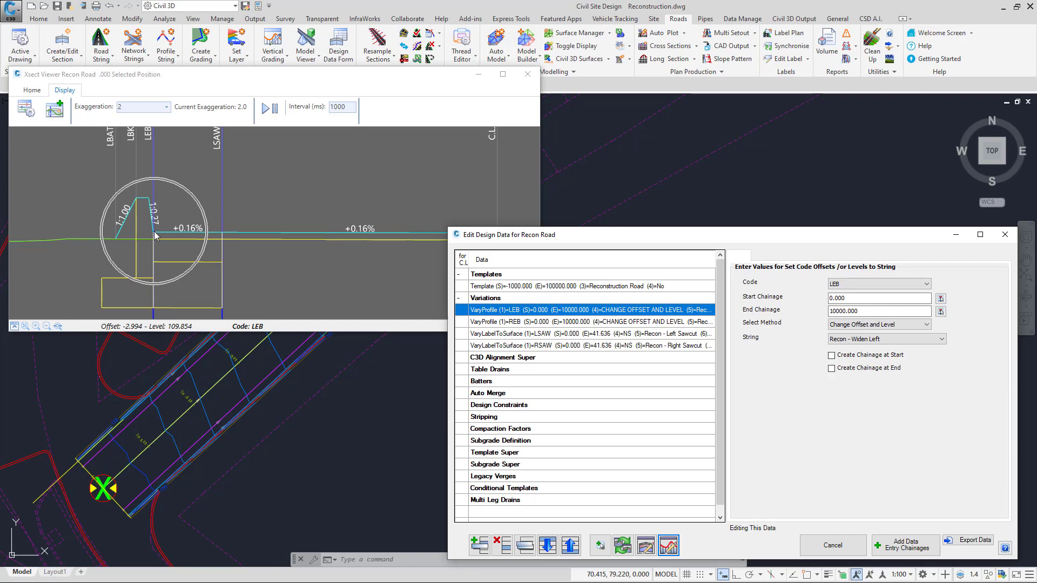
Step: Open the vertical profile of the Recon - Widen Left alignment, positioned clear of the cross section
click(271, 44)
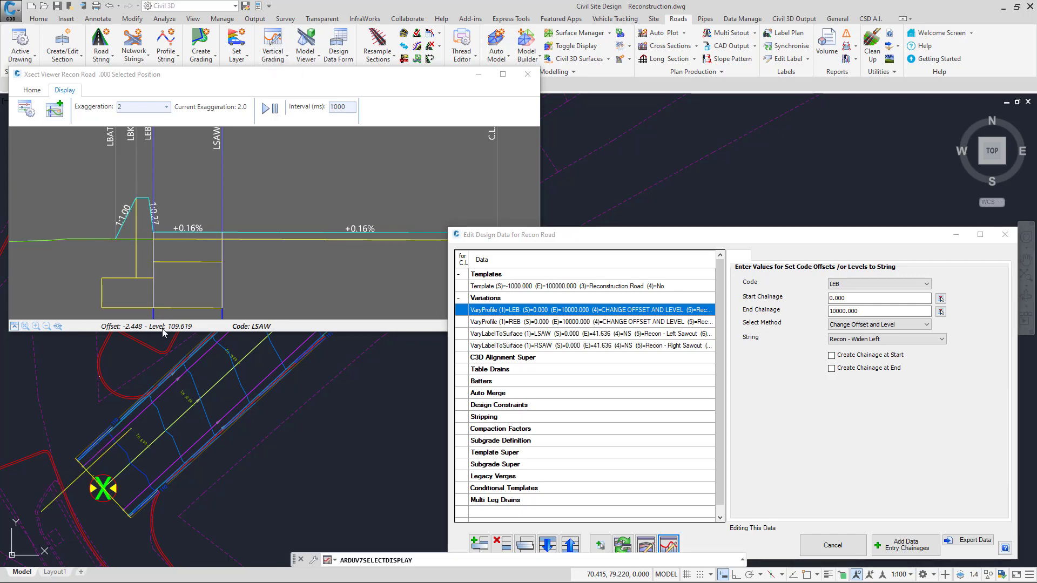
click(162, 379)
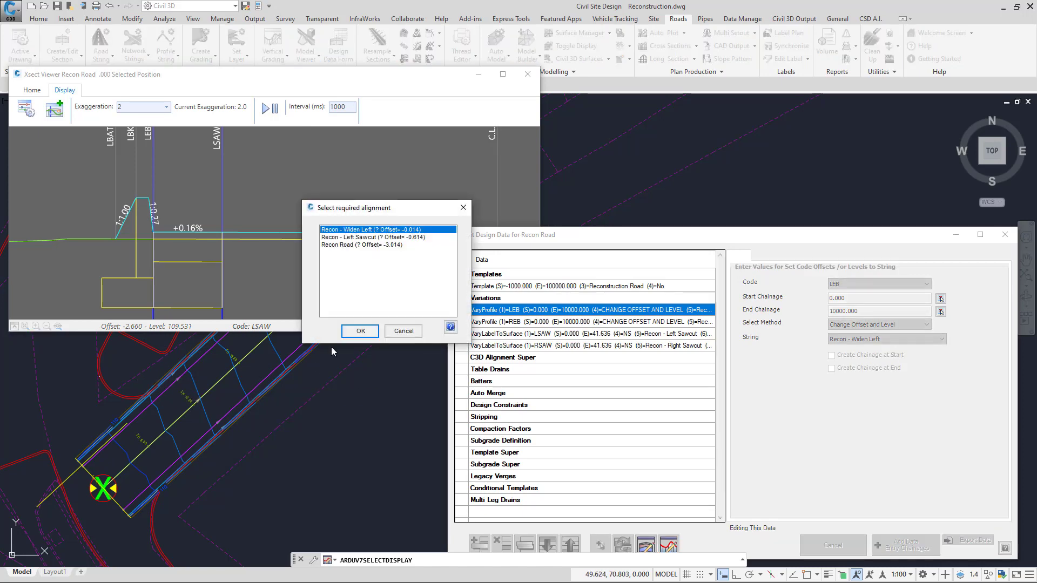
click(359, 331)
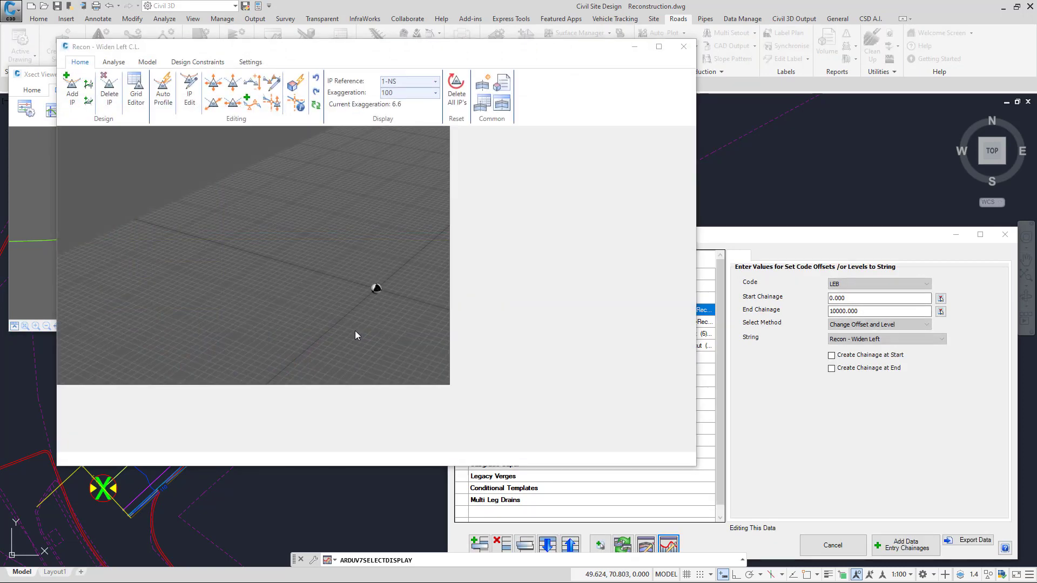
drag(332, 50, 534, 74)
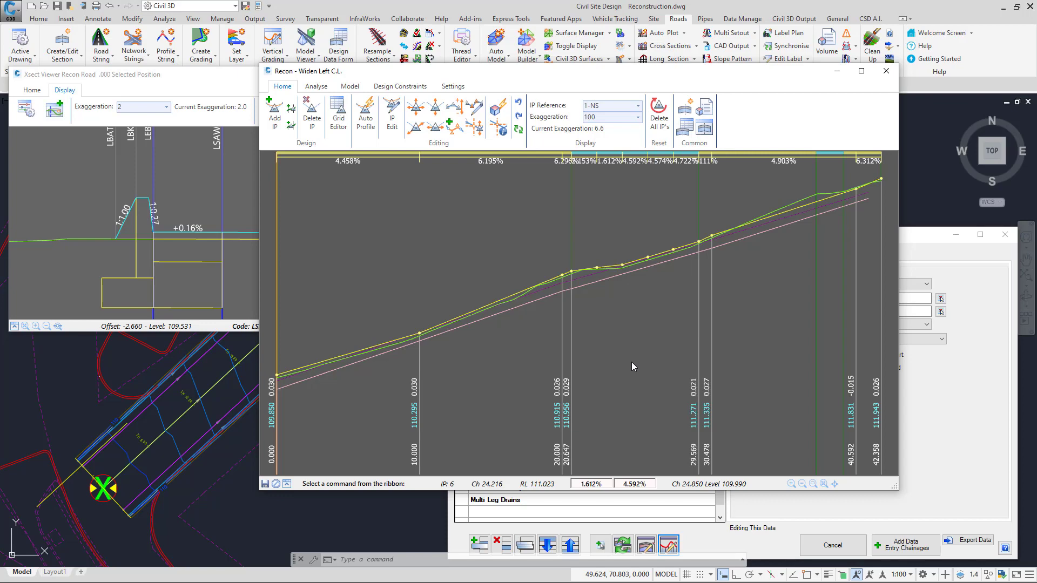
Step: Show the design constraints of Recon - Widen Left and inspect the lower and upper crossfall limits of Road XFall
click(400, 86)
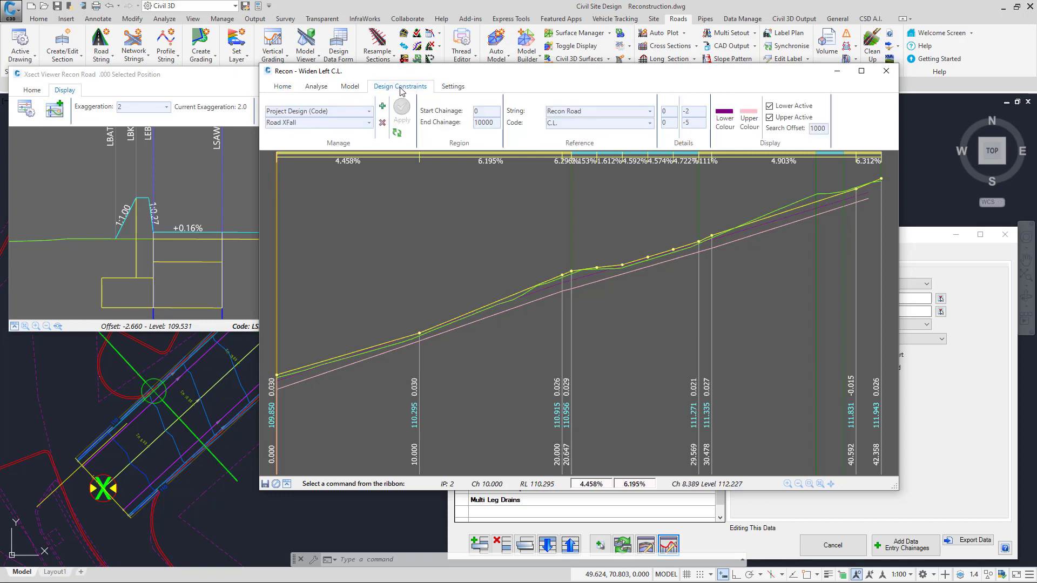
drag(900, 134, 994, 134)
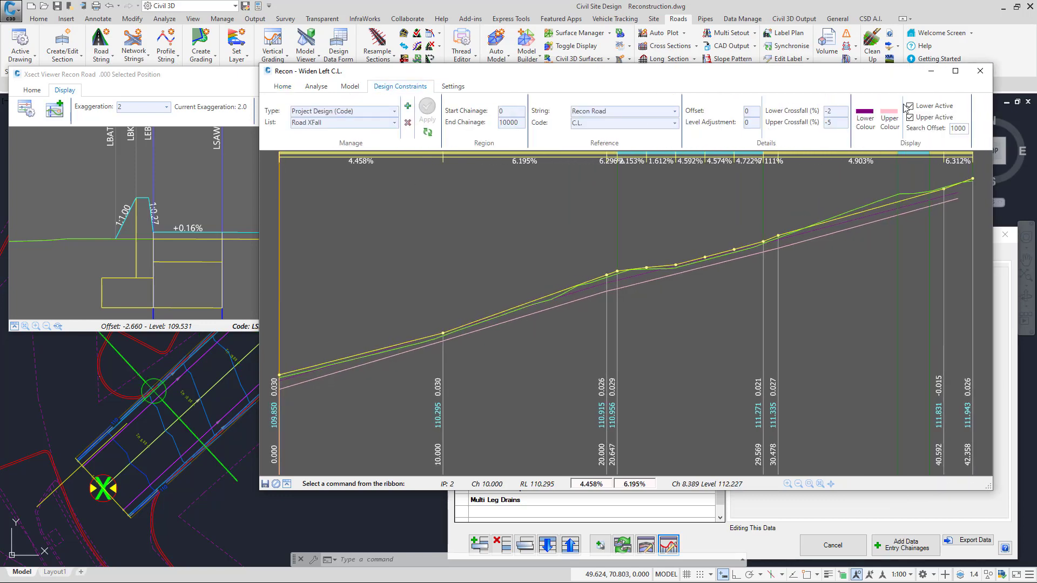
drag(852, 78, 754, 90)
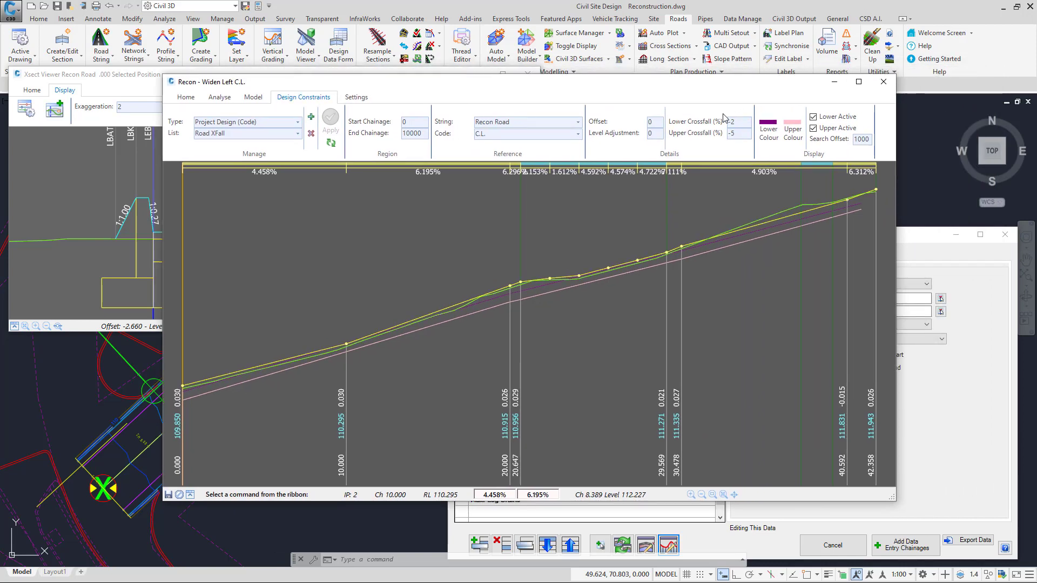
click(743, 121)
key(Tab)
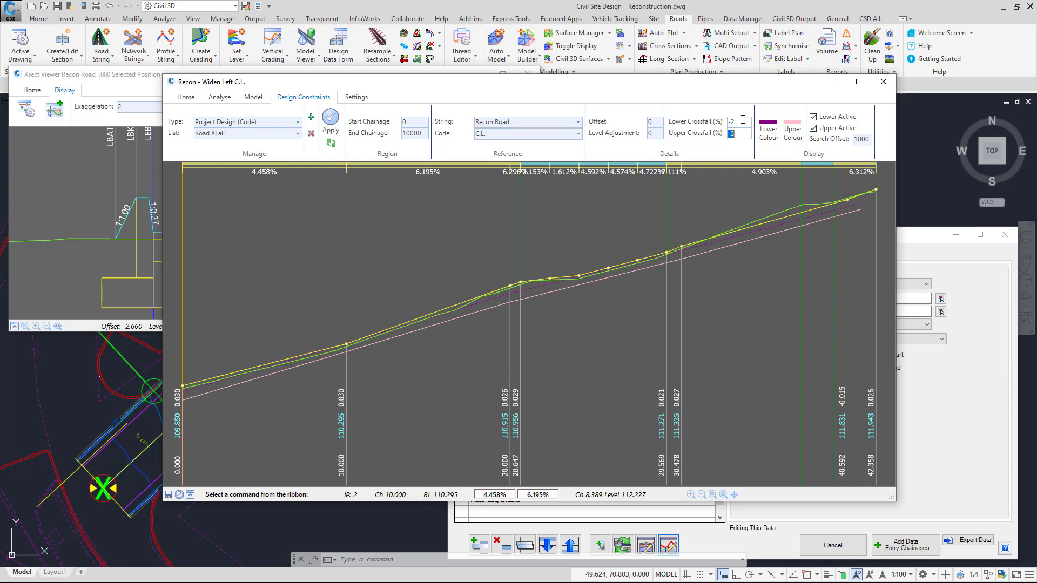
Step: Open the CSD A.I. settings and check the default values for resheet thickness and road crossfall constraints
click(870, 19)
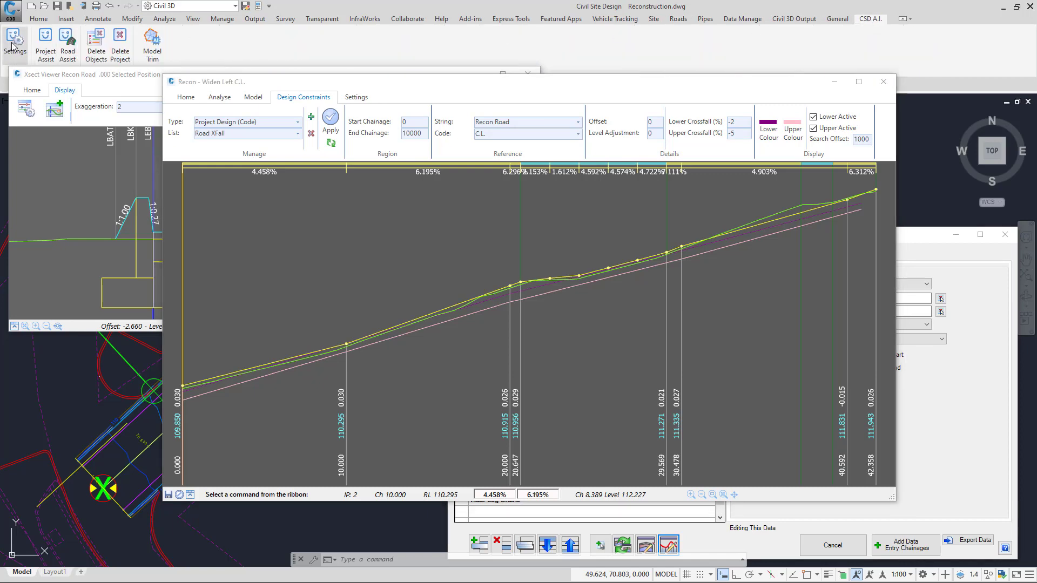
click(13, 48)
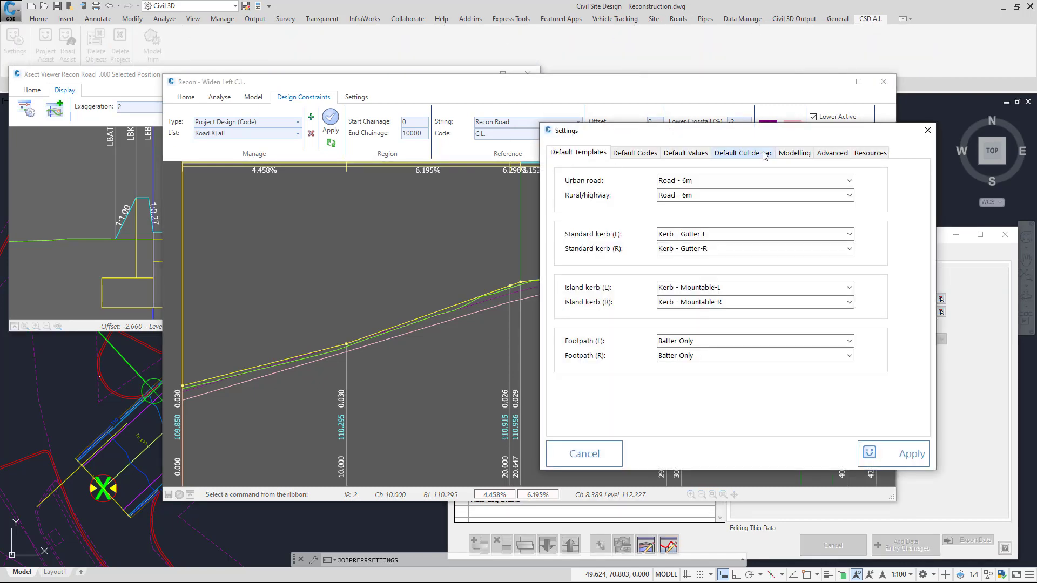
click(684, 153)
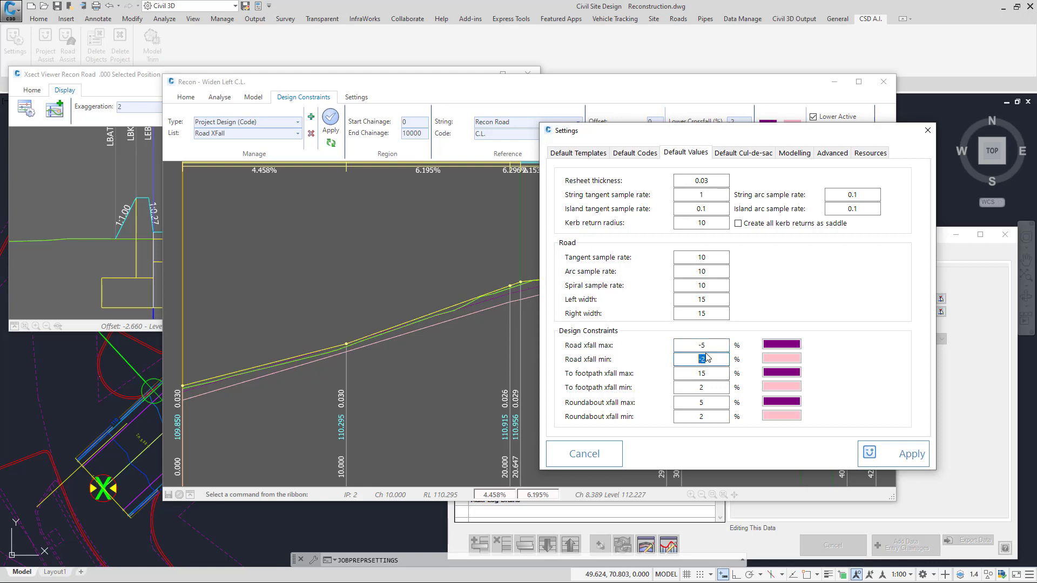
Step: Check the default road and footpath crossfall limits, close the settings and apply a -4% upper crossfall to Recon - Widen Left's Road XFall constraint
double_click(698, 345)
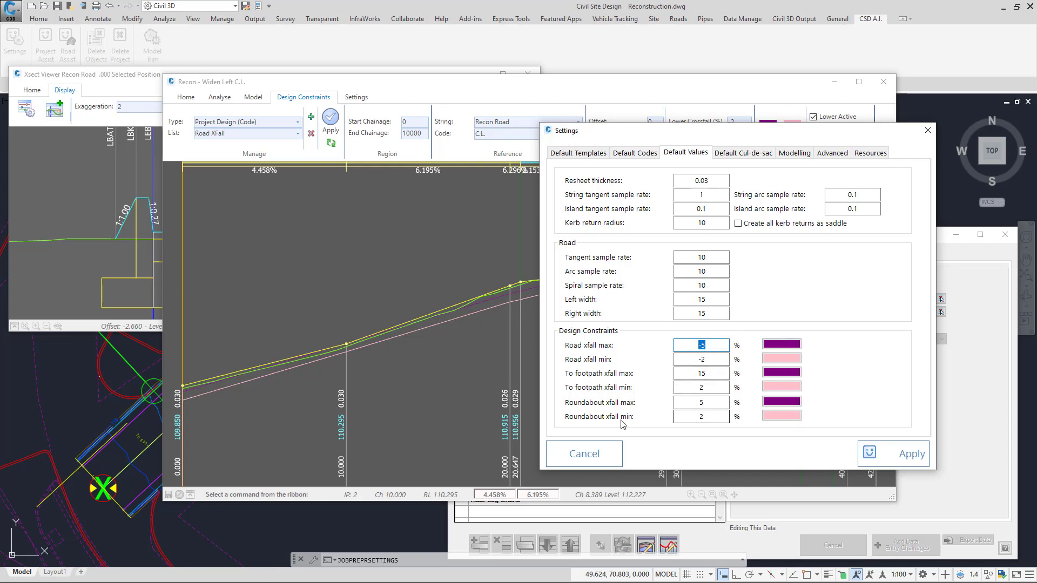
click(712, 377)
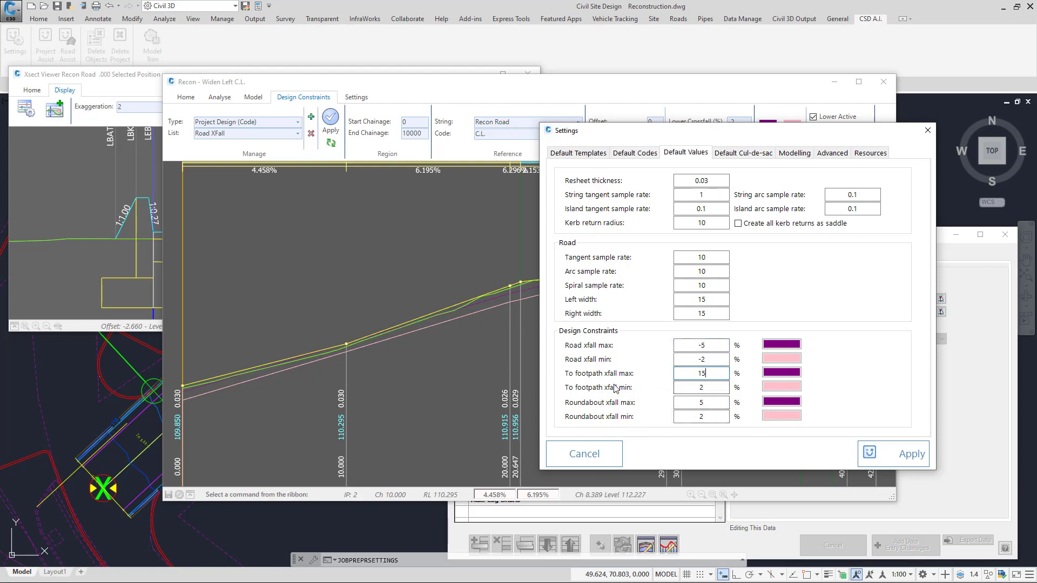
click(928, 130)
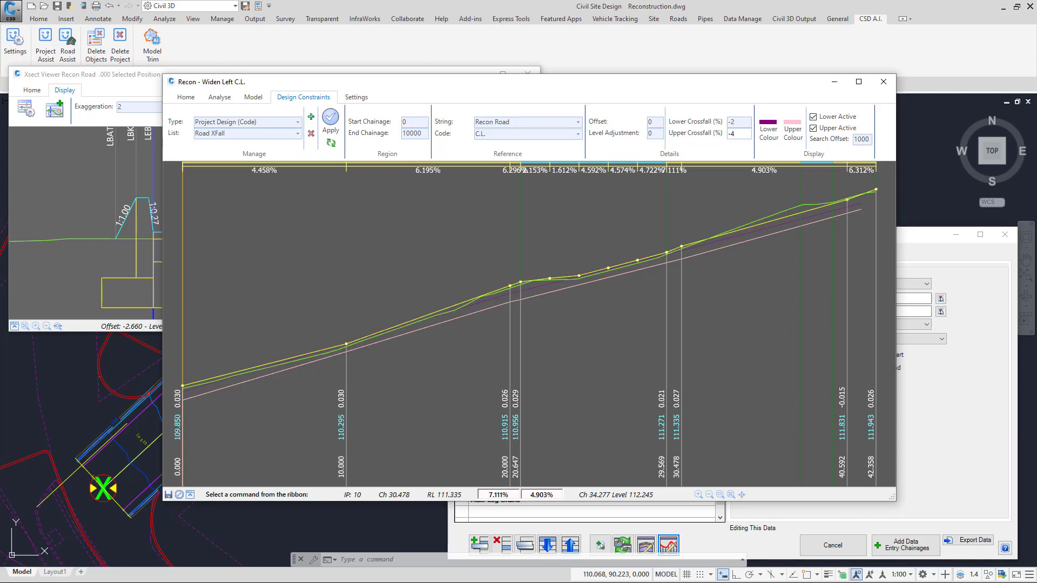
click(330, 118)
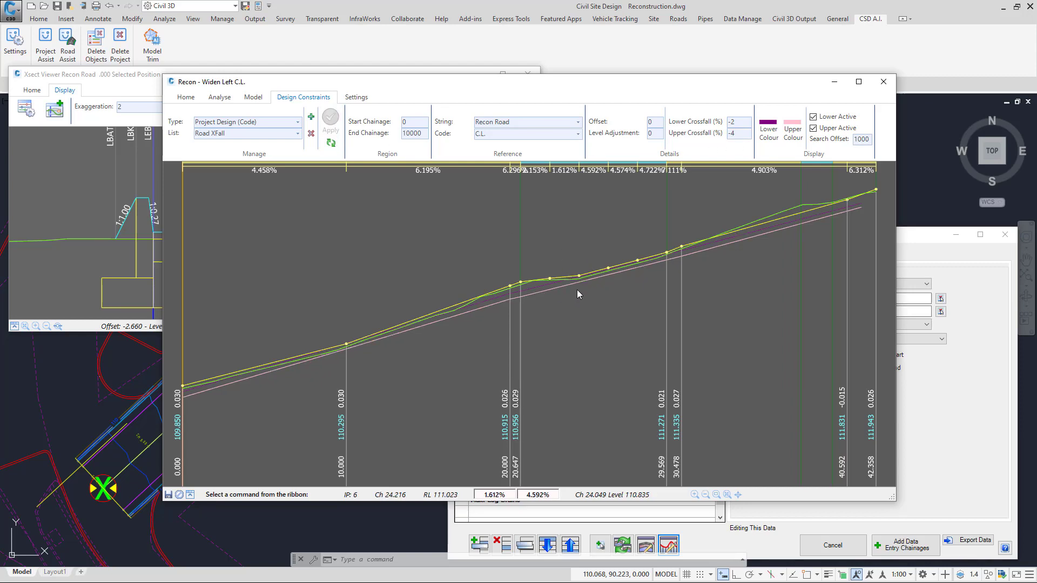
Step: Open the VCReferenceLine entry of Recon - Widen Left's vertical curve initial design and review its reference string, design code and slope selection
click(186, 98)
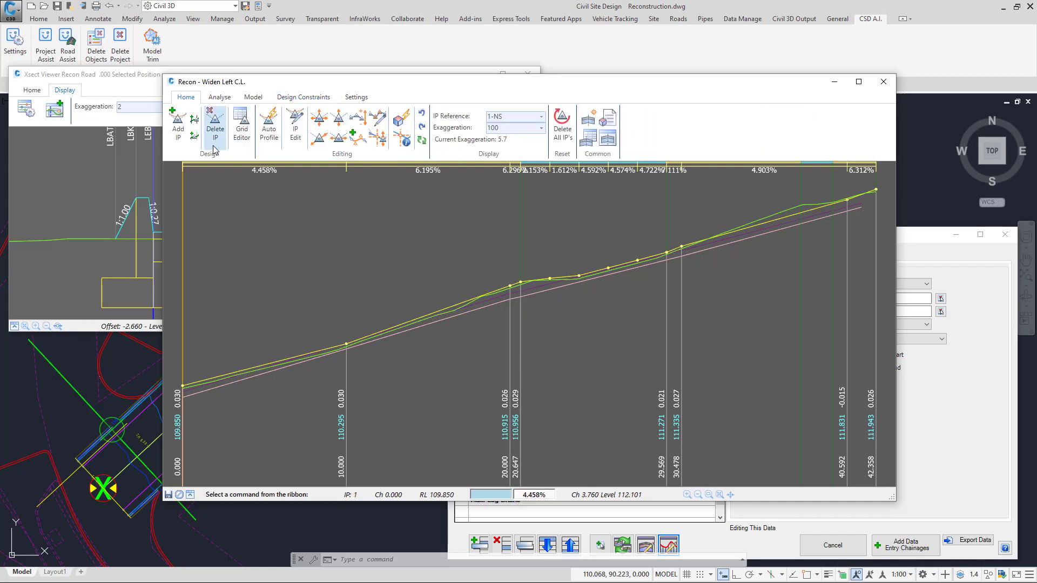
click(270, 137)
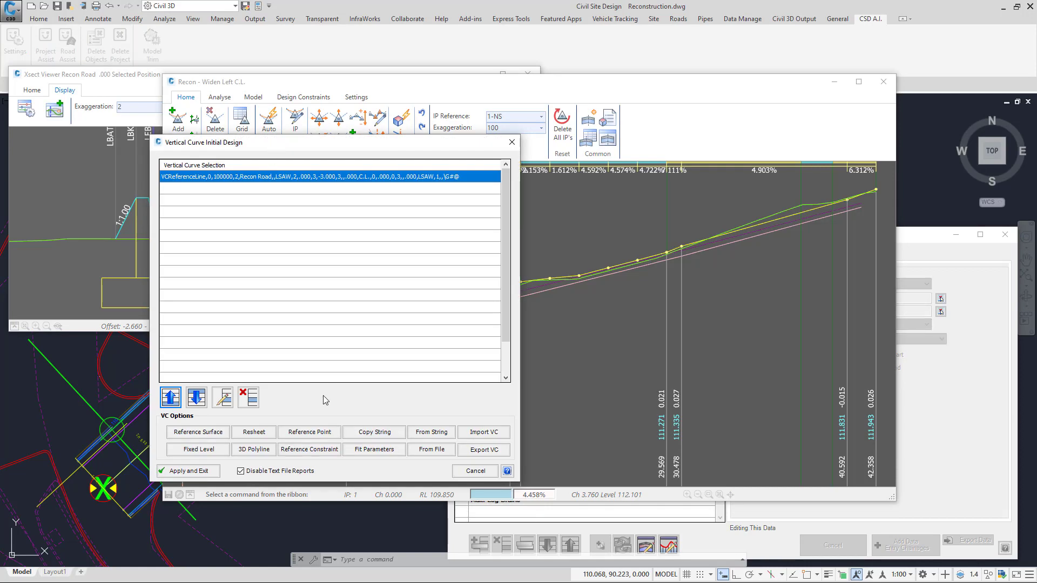
click(312, 434)
click(225, 405)
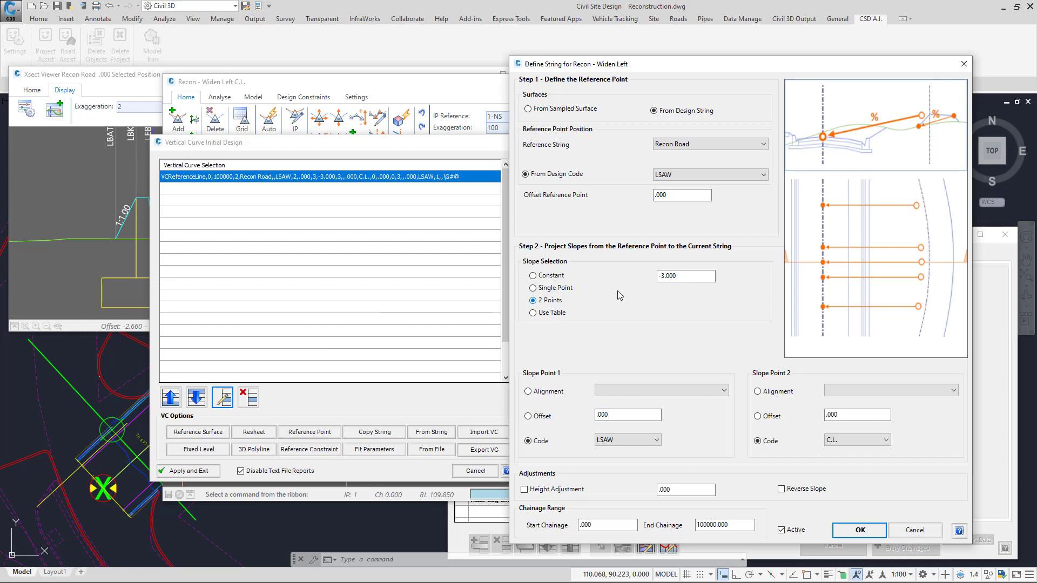
click(654, 110)
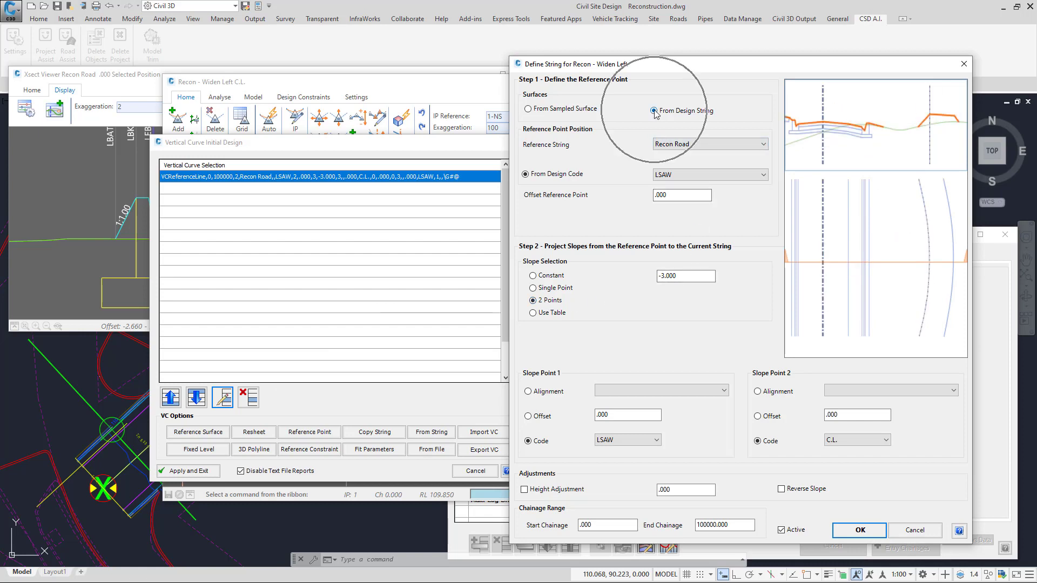
mouse_move(691, 148)
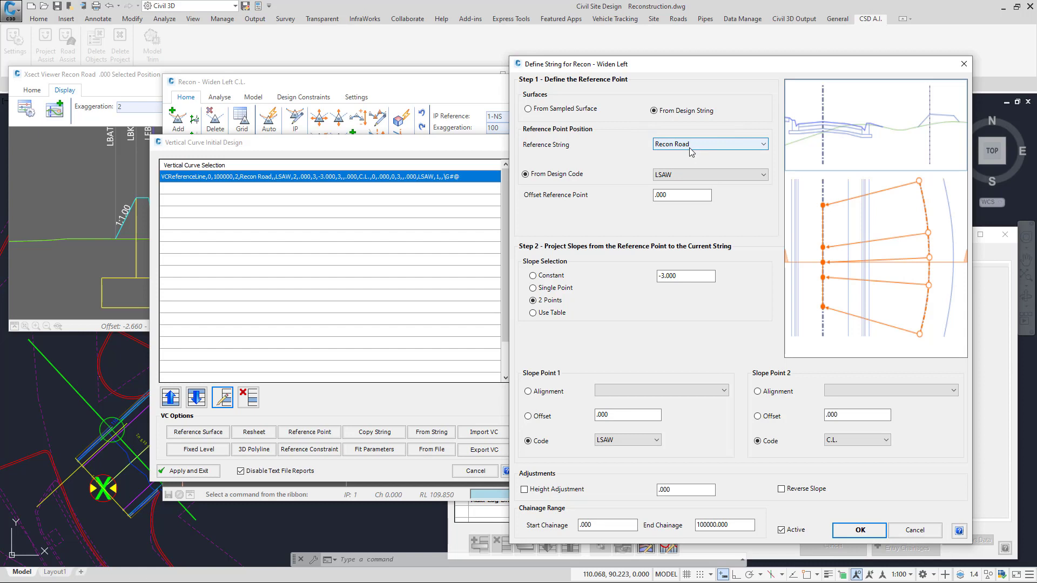
mouse_move(679, 180)
key(ctrl)
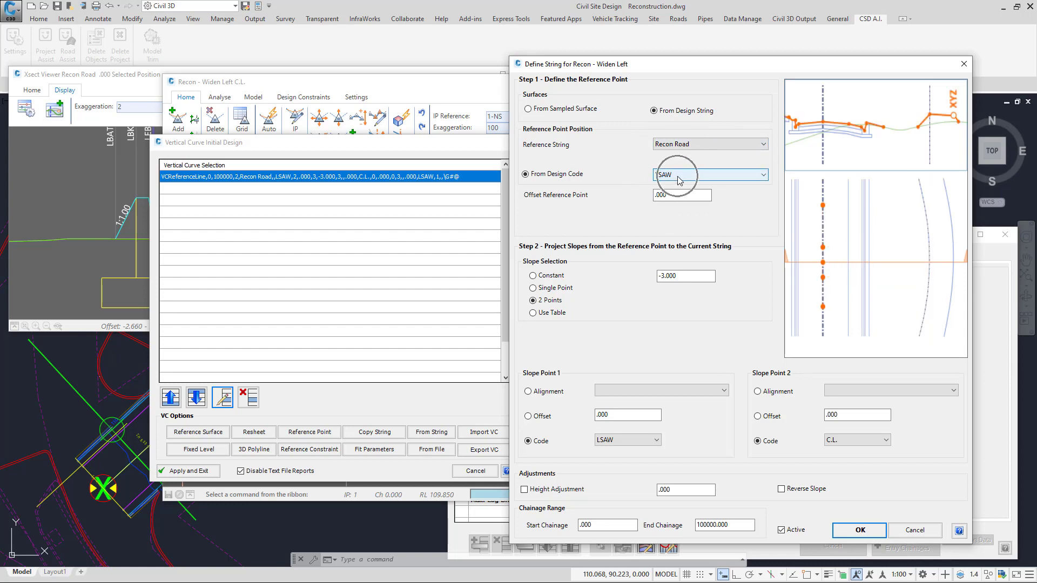
mouse_move(593, 312)
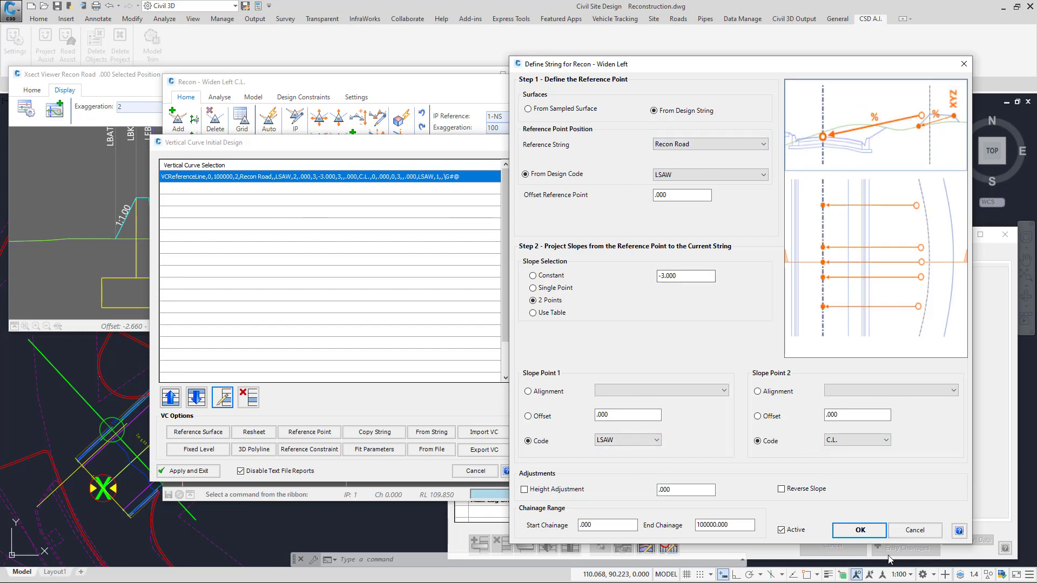
click(859, 530)
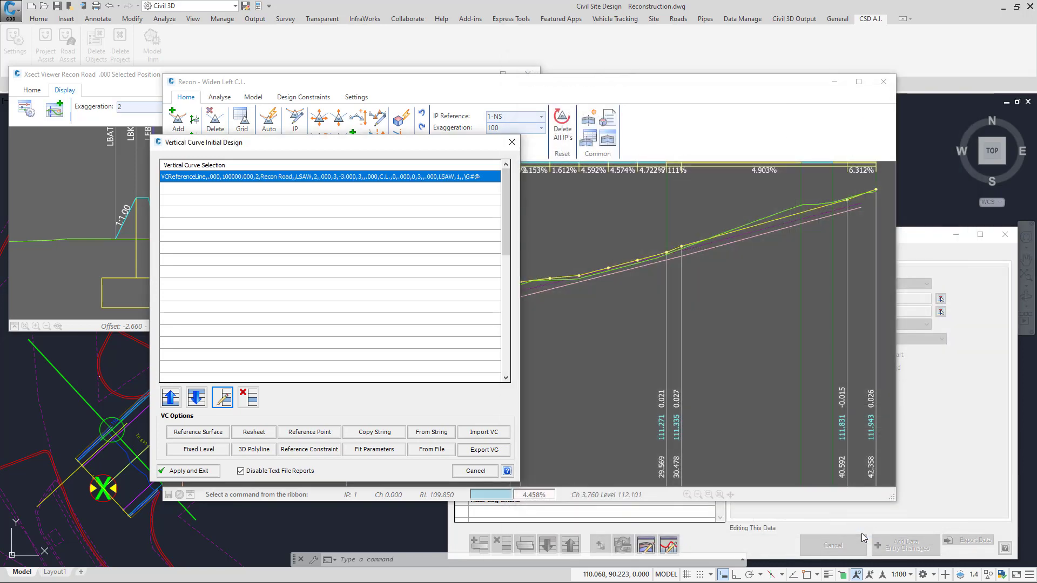
click(193, 474)
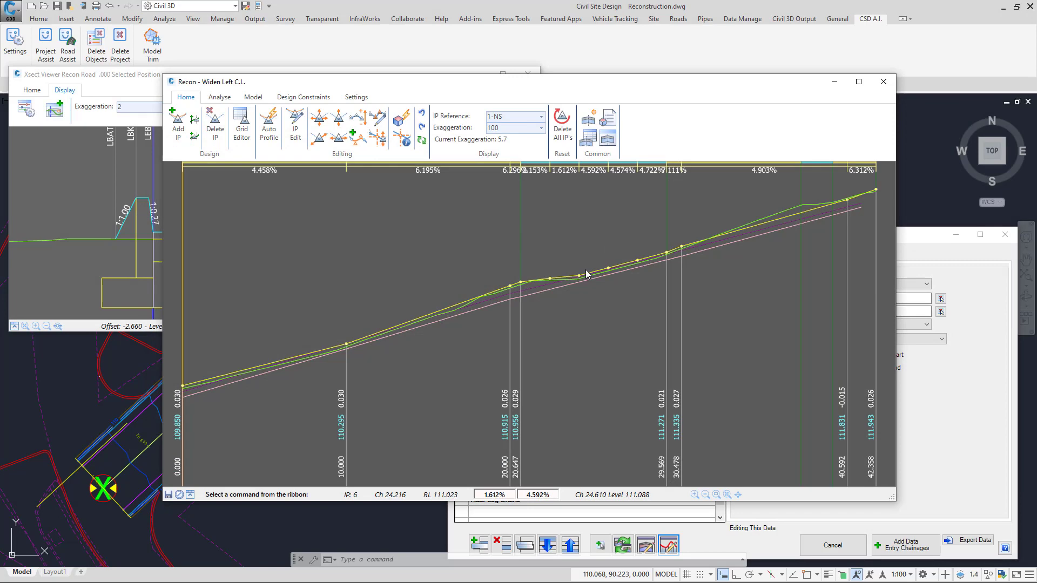
click(884, 82)
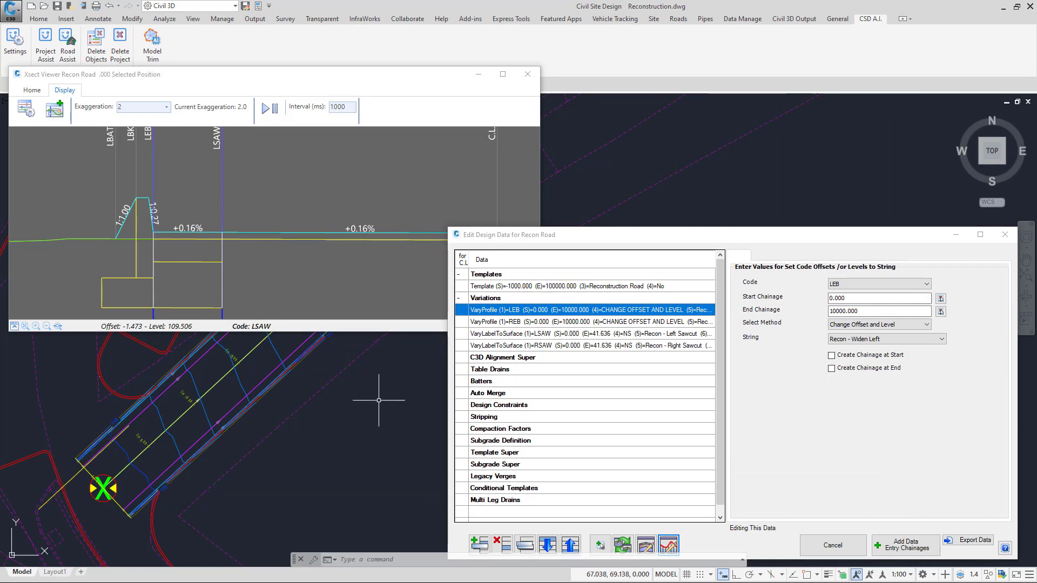
Step: Review the variation types available for Recon Road, highlight Match Section Slope to Codes, and cancel without adding a variation
click(480, 544)
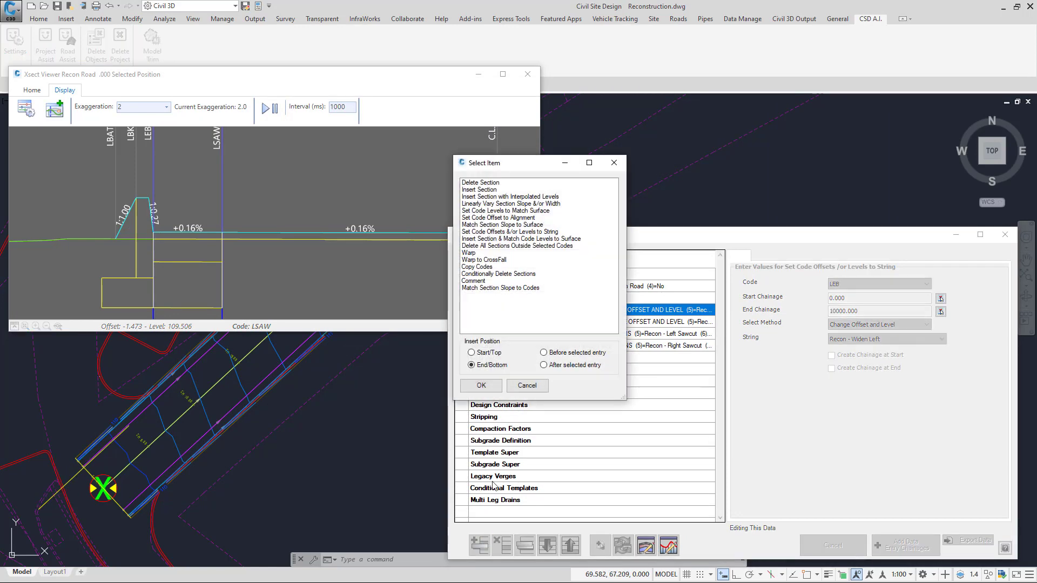
click(497, 289)
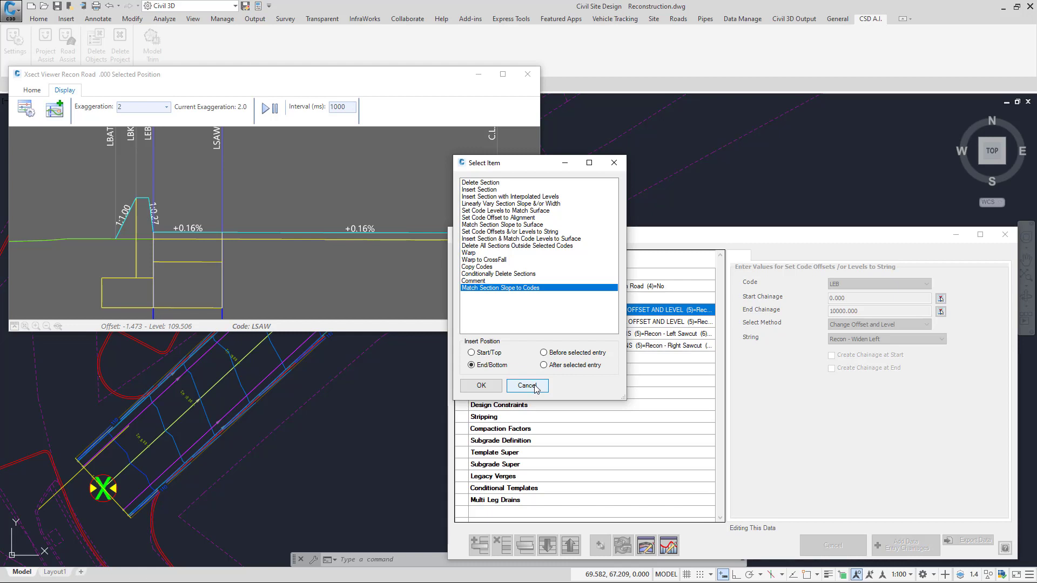
key(ctrl)
key(ctrl)
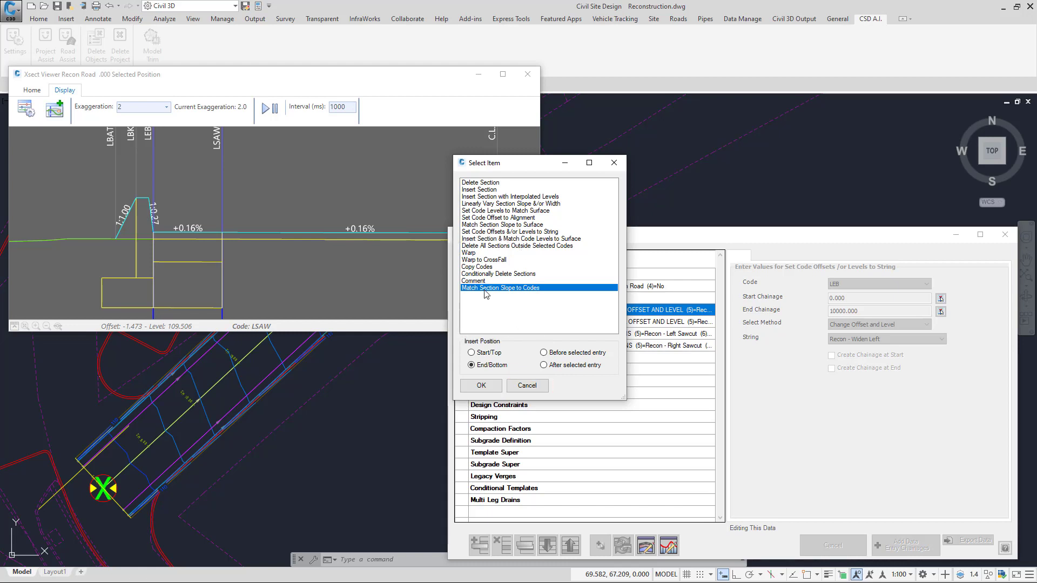
key(ctrl)
click(527, 386)
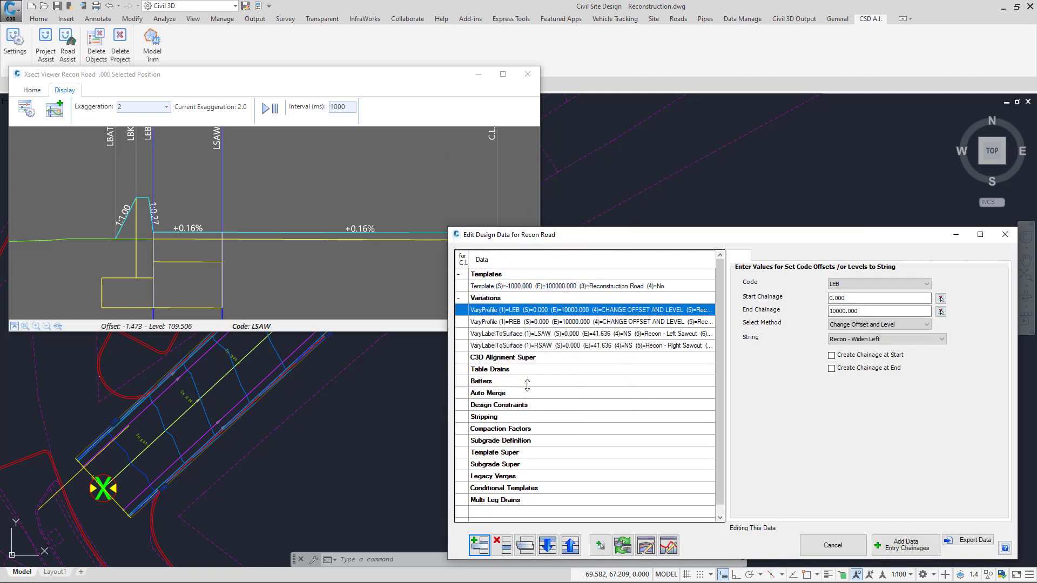
Step: Close Recon Road's cross section viewer and design data editor and open its vertical grading profile
click(528, 74)
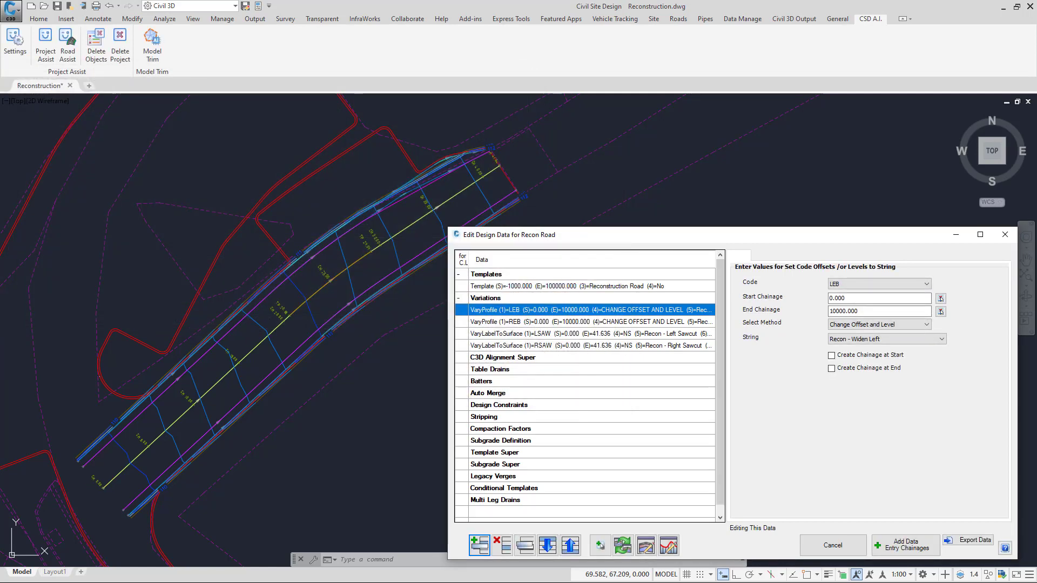
click(1004, 238)
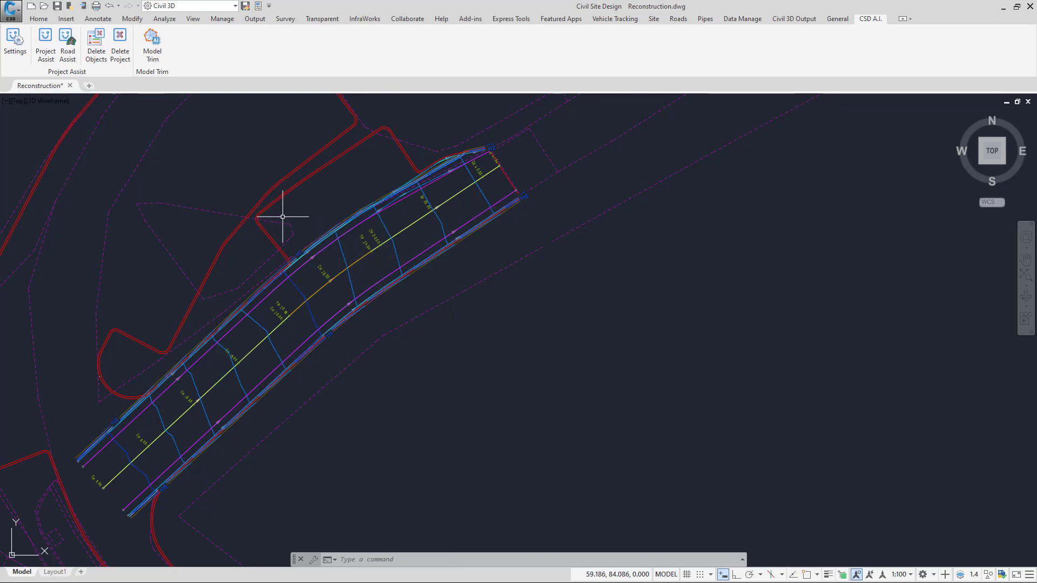
click(679, 19)
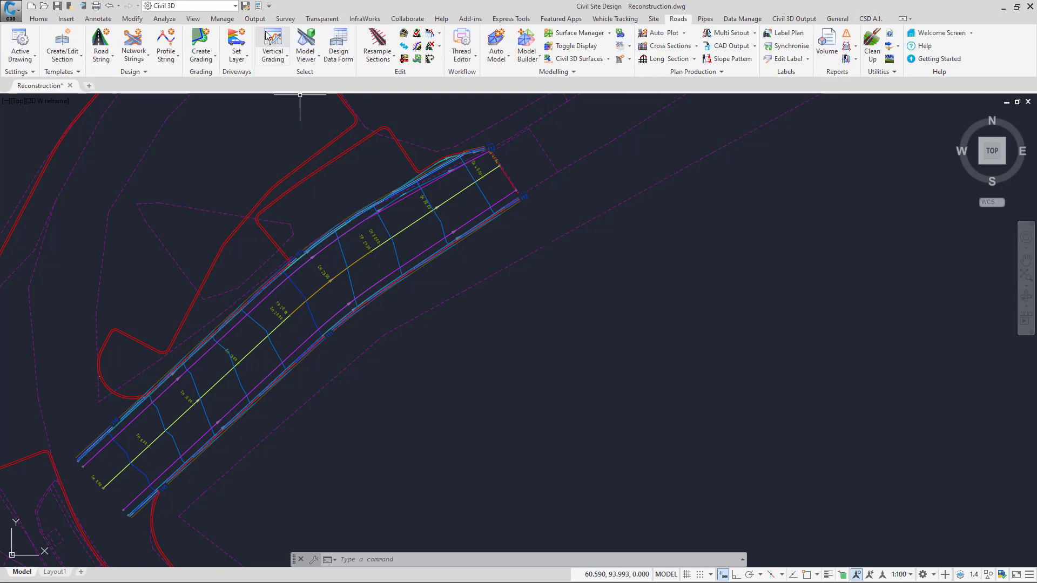
click(272, 49)
key(Return)
click(347, 334)
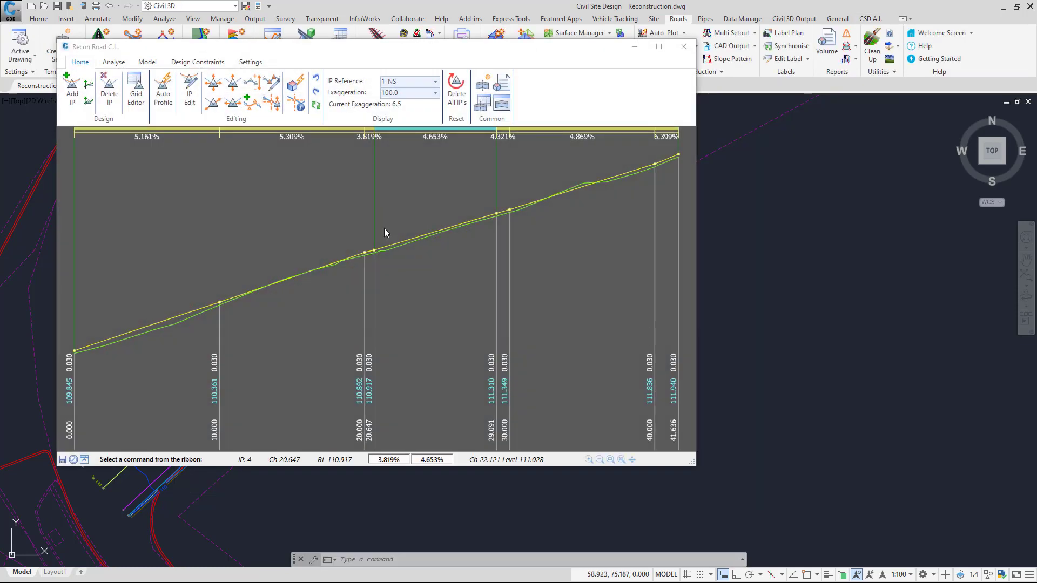
Step: Show Recon Road's cross section at chainage 20.647 clear of the profile and examine its right side closely
right_click(384, 209)
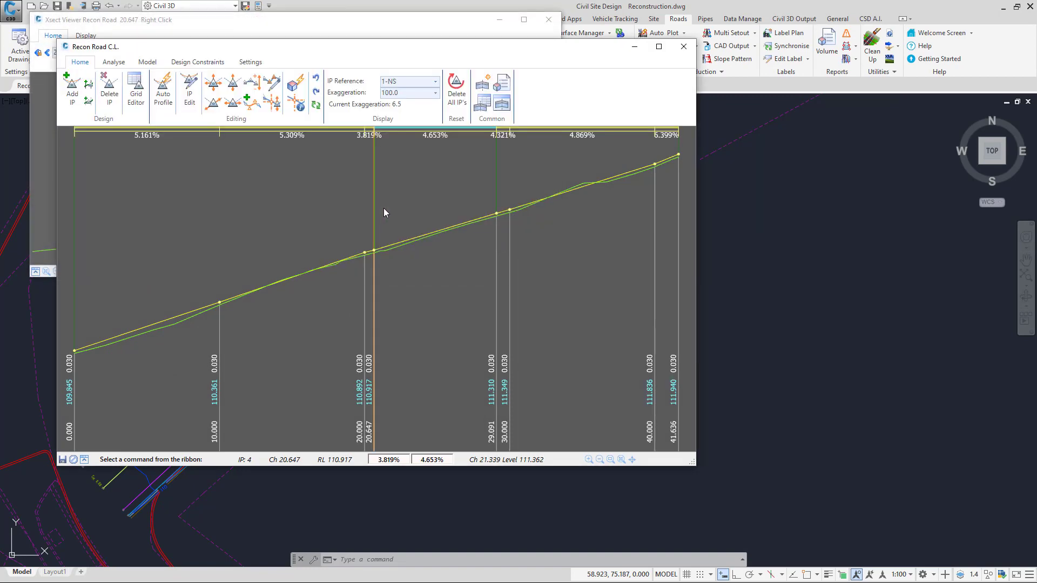
drag(325, 26, 768, 82)
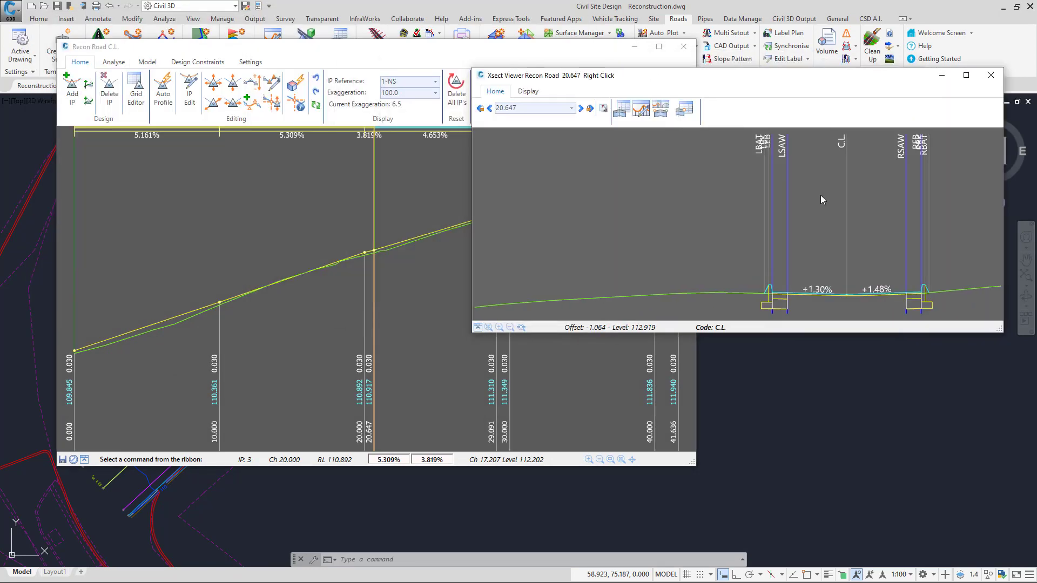
scroll(821, 196, up, 2)
middle_drag(931, 247, 746, 242)
scroll(785, 253, up, 1)
Step: Raise all IPs of Recon Road's vertical profile by a level difference of .03
click(232, 101)
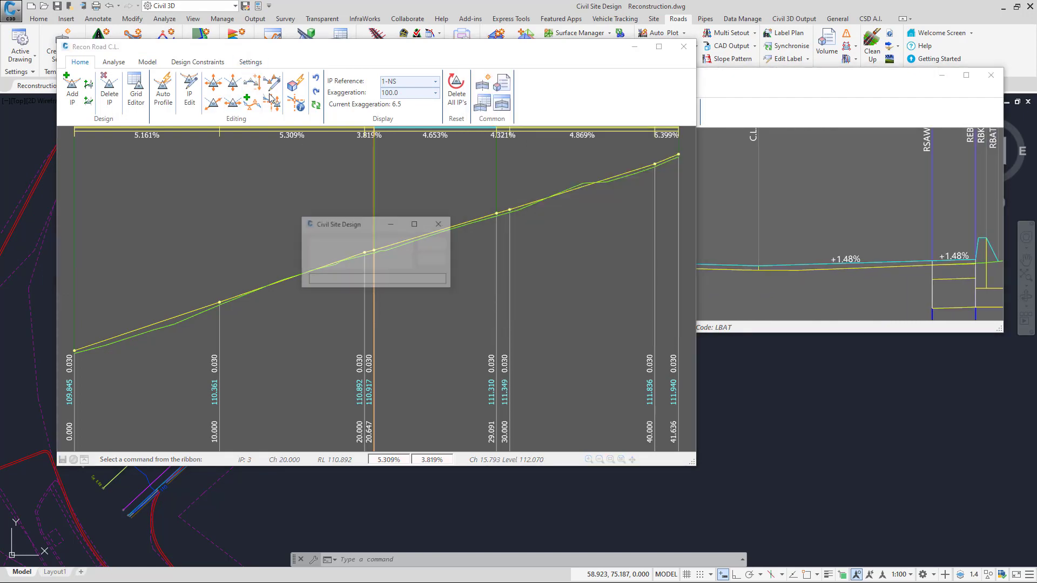
text(.03)
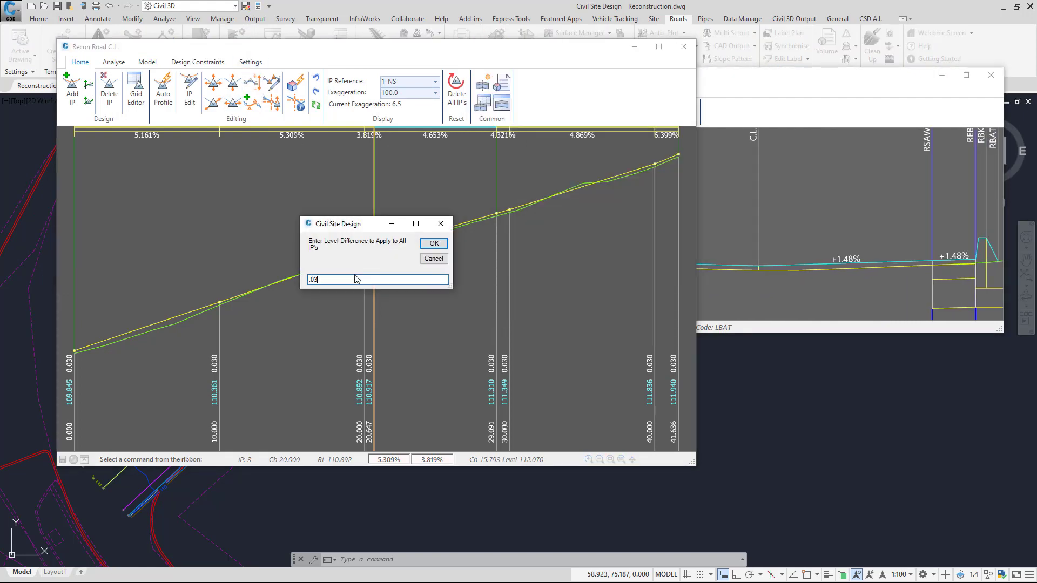
click(434, 243)
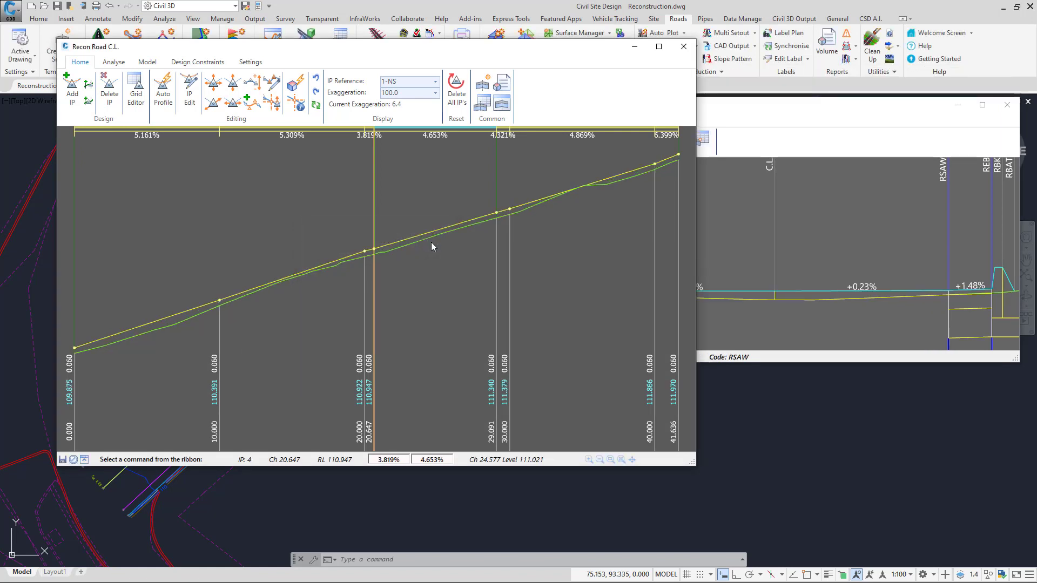
Step: Set the level adjustment of Recon Road's VCFitting entry to .060 and apply the vertical curve initial design
click(162, 91)
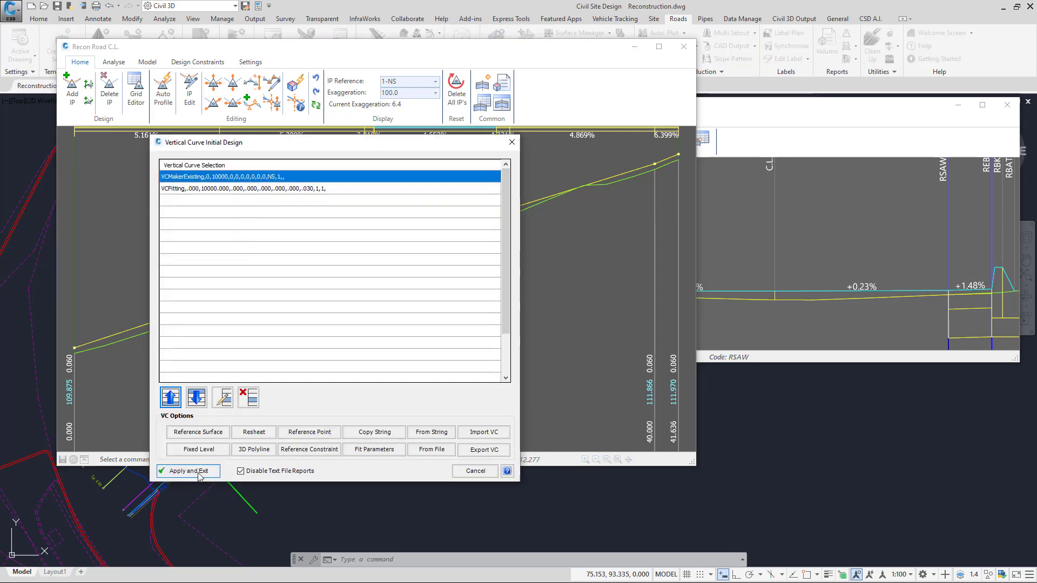
click(276, 188)
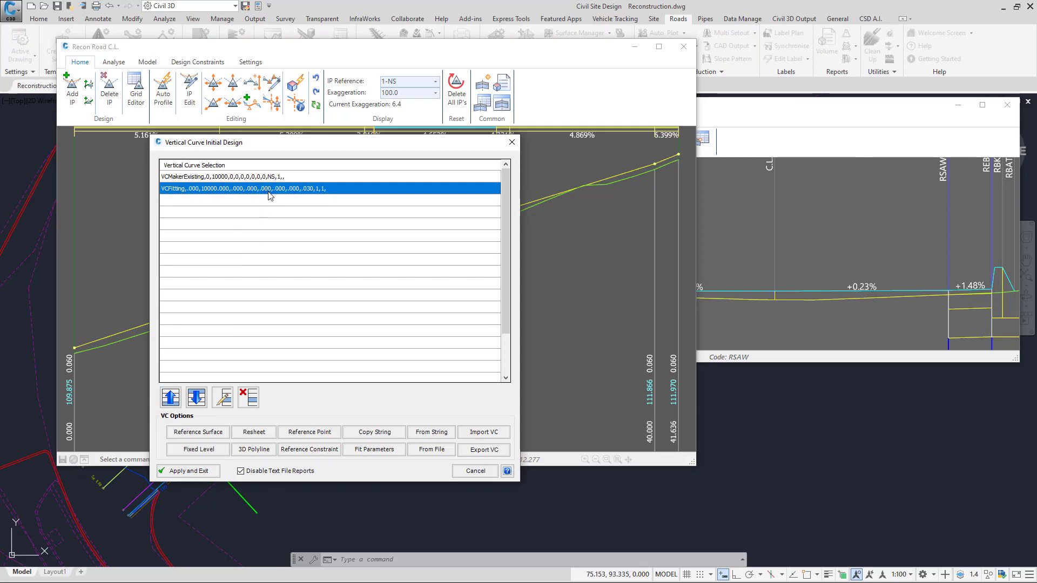
click(222, 398)
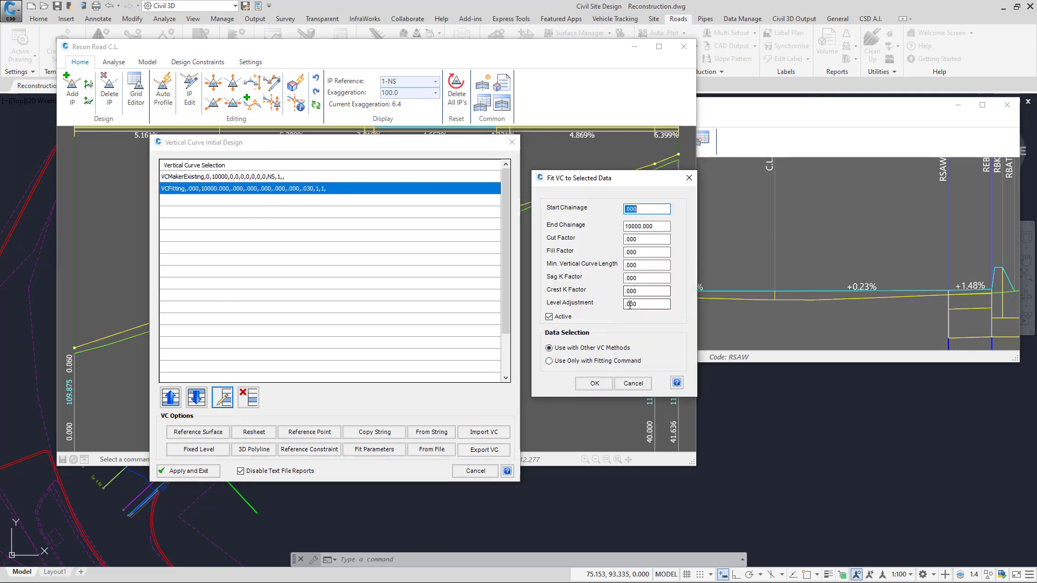
drag(630, 304, 647, 301)
text(6)
click(595, 383)
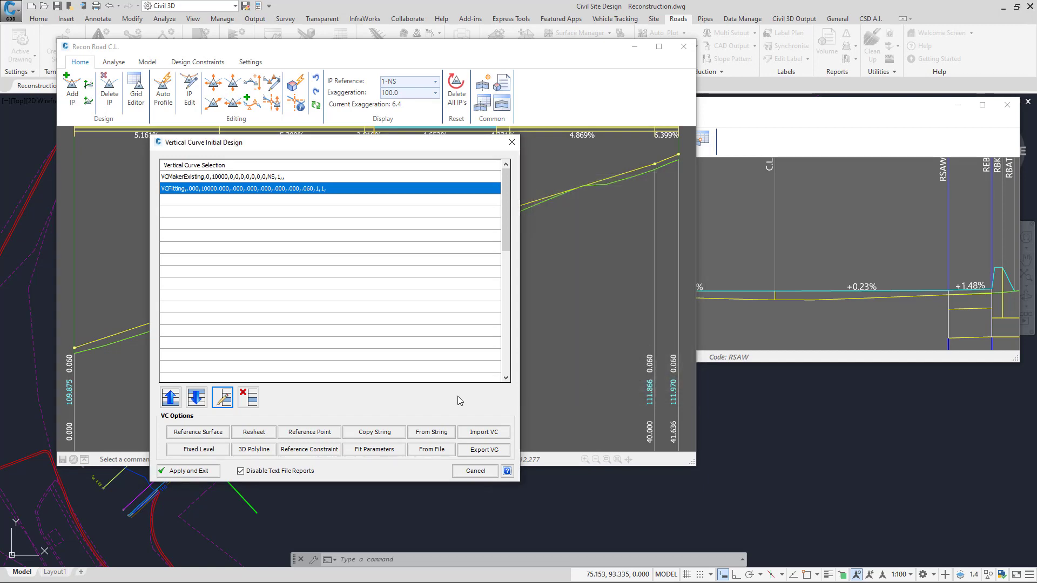
click(189, 471)
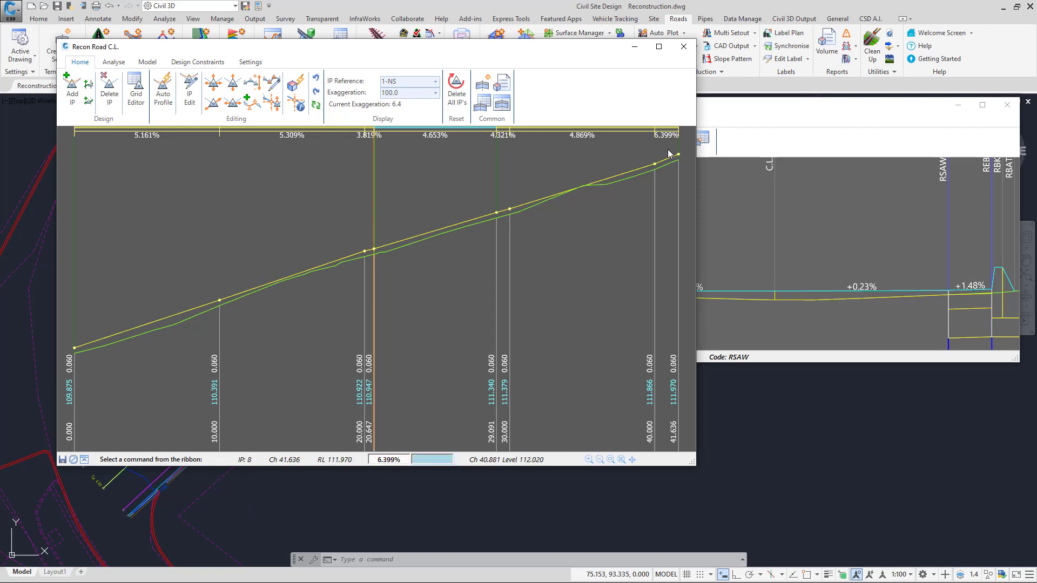
click(683, 48)
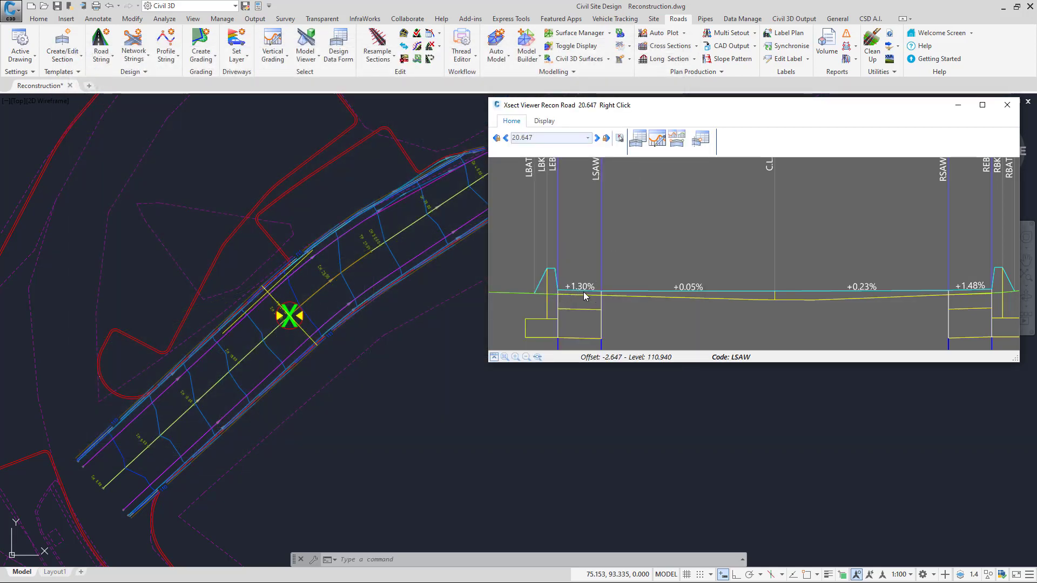
click(601, 292)
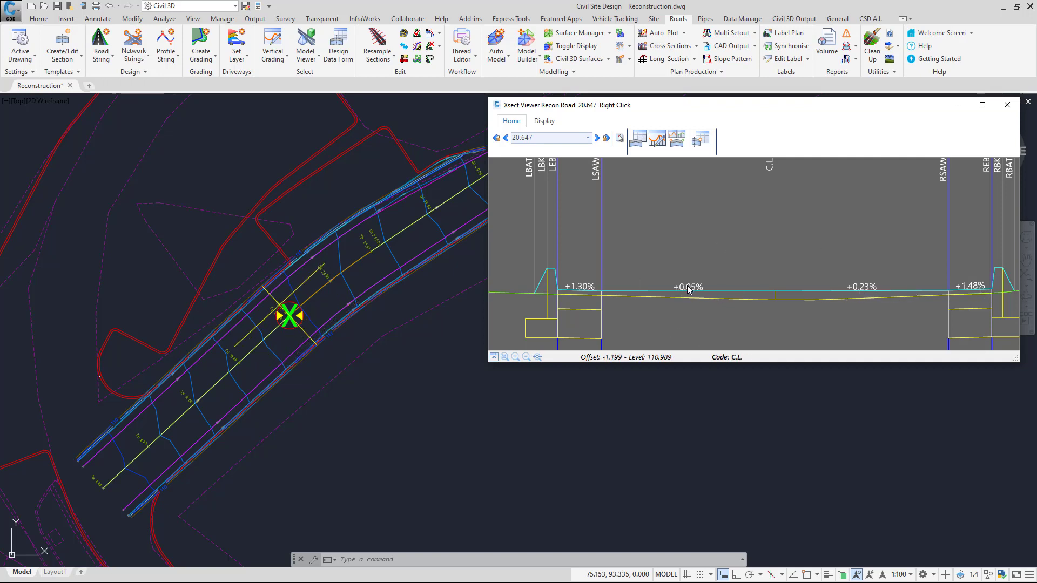
click(558, 292)
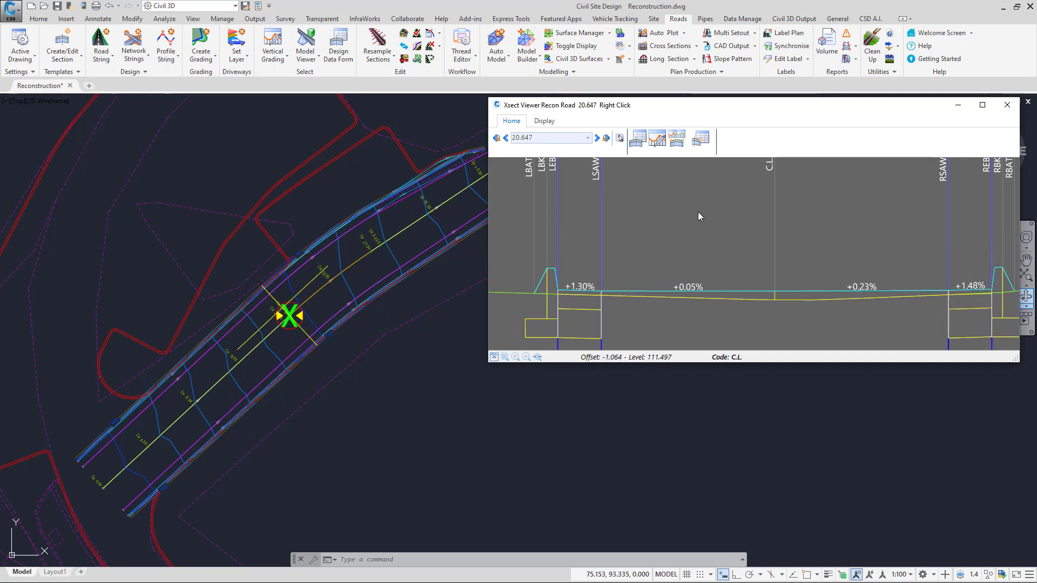
Step: Open the Thread Editor and review the Road Reconstruction thread's vertical geometry and design data actions for Recon Road and both widenings
click(463, 56)
click(465, 57)
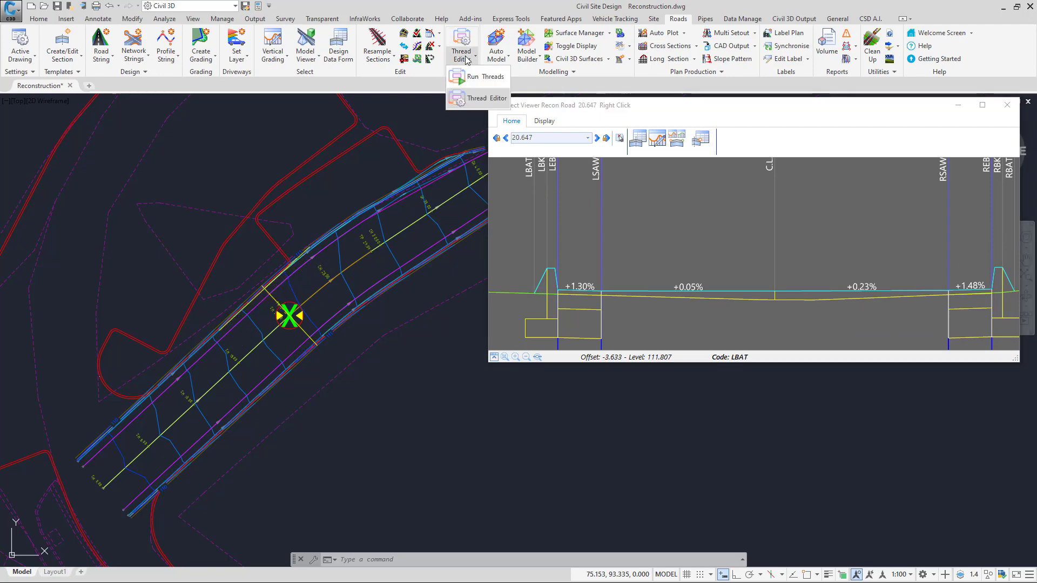
click(478, 101)
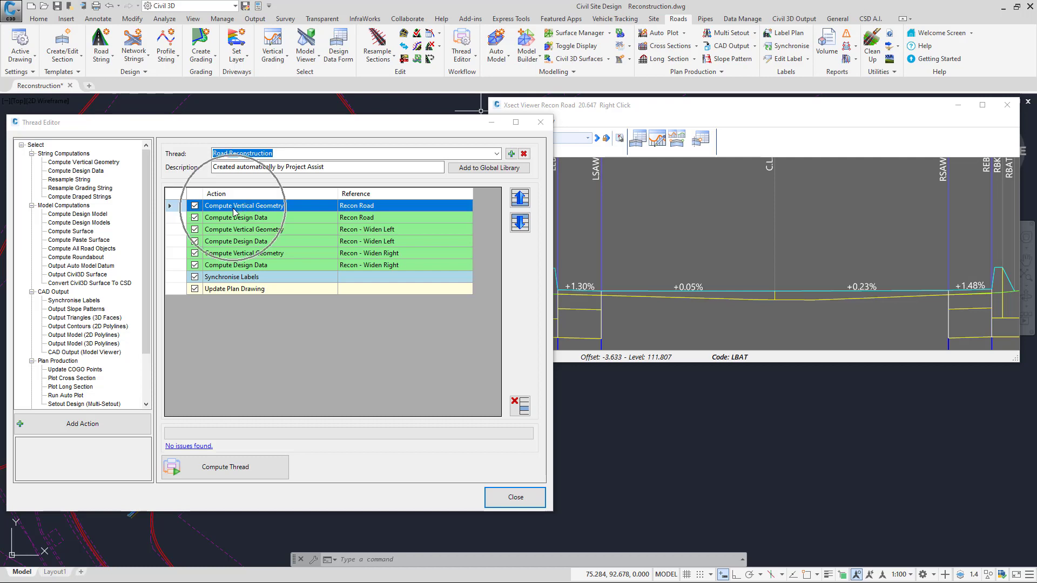
click(253, 231)
click(259, 254)
click(268, 206)
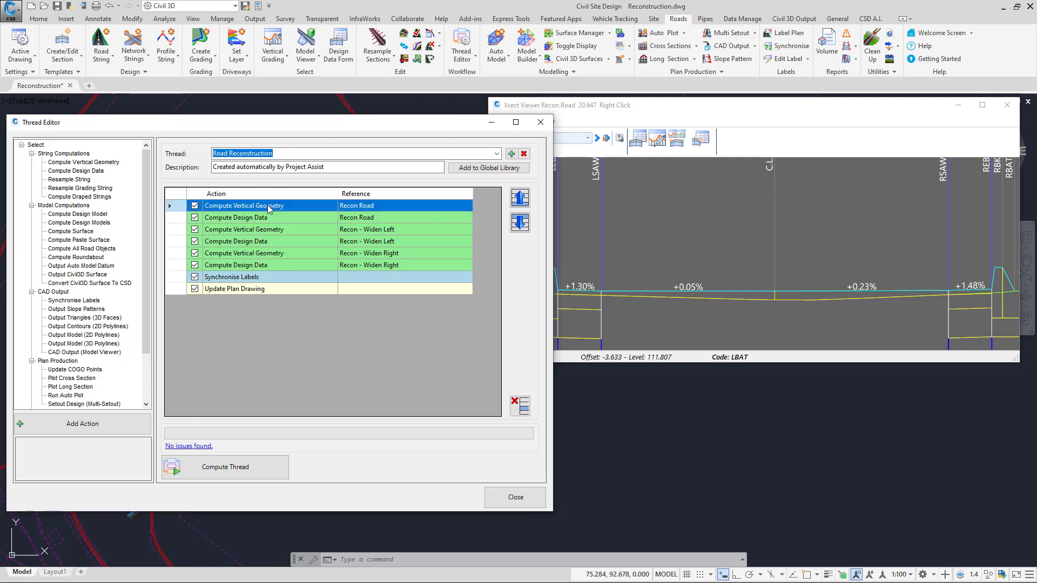
click(261, 219)
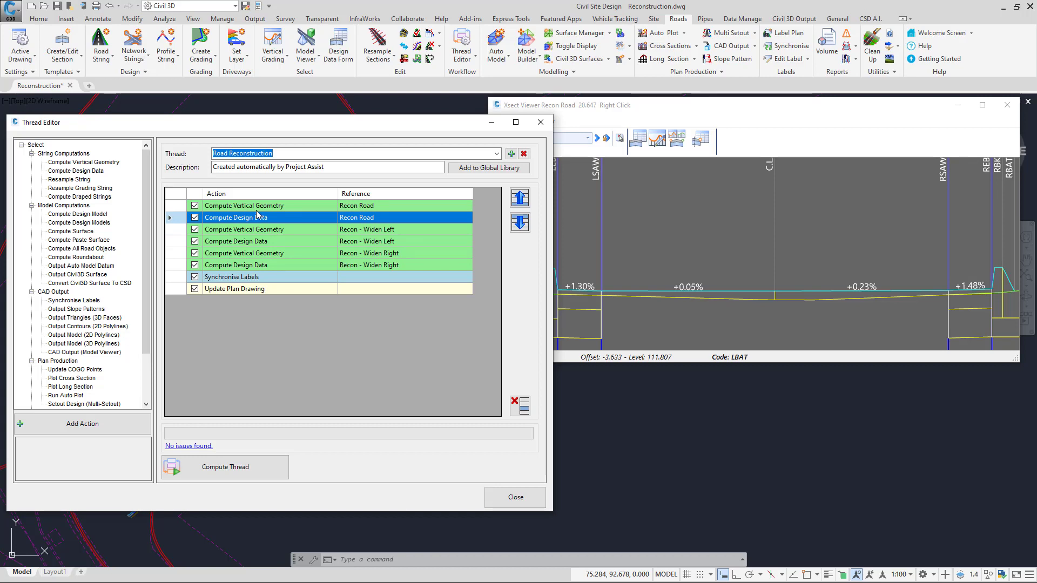
click(261, 205)
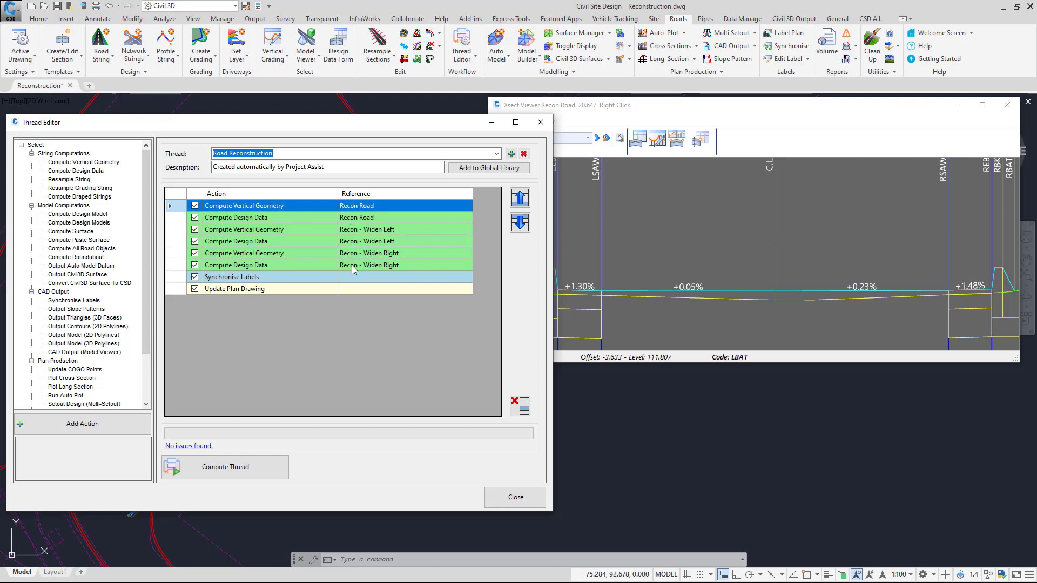
Step: Compare the thread's Recon Road actions with the cross section and review Recon Road's design data templates and variations
click(297, 209)
click(776, 296)
click(239, 219)
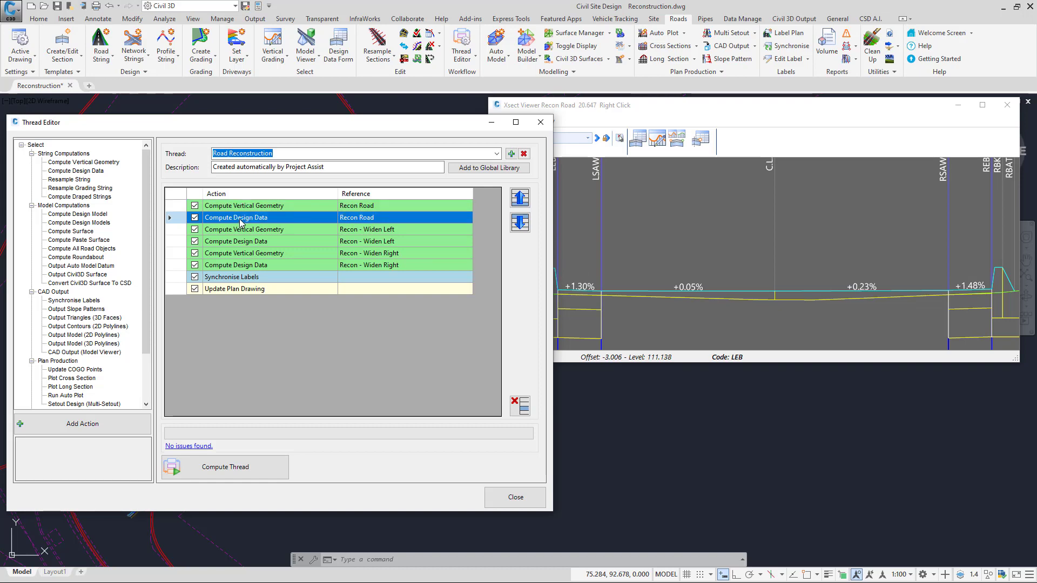
click(638, 139)
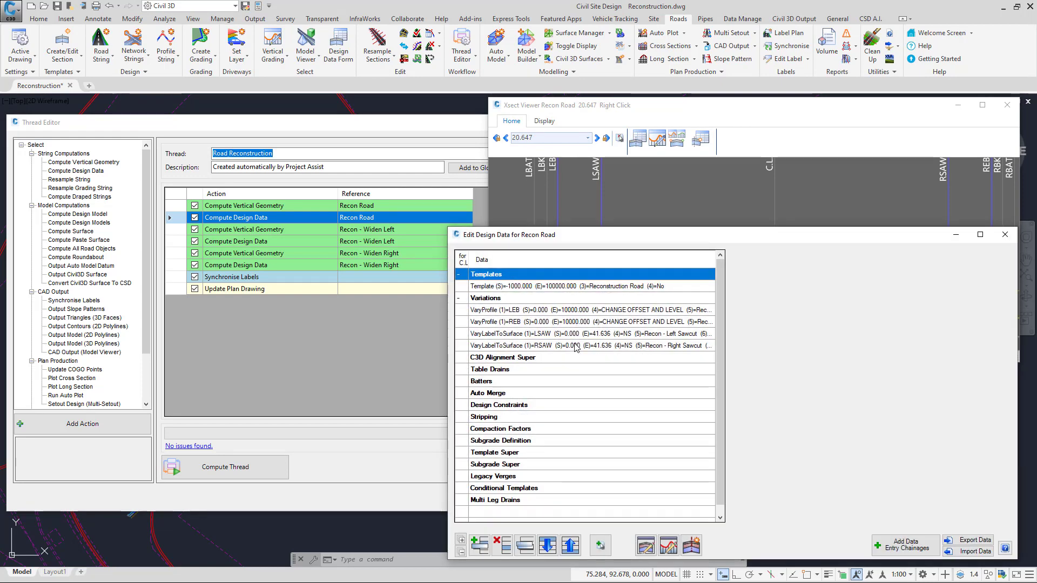
click(1004, 235)
click(303, 125)
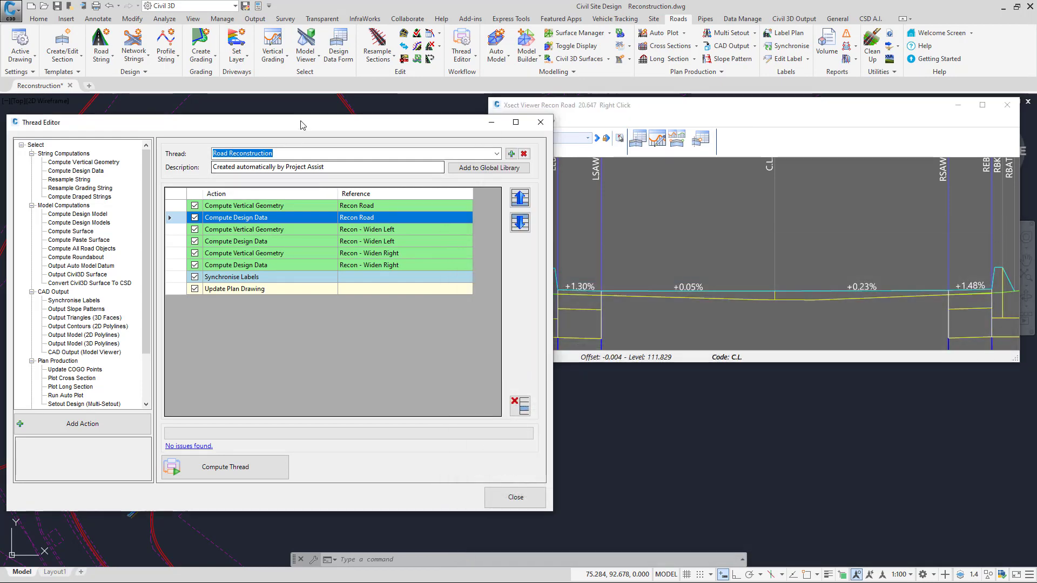
Step: Compute the Road Reconstruction thread from the Thread Editor and check the crossfall at the LEB code in the cross section
click(274, 231)
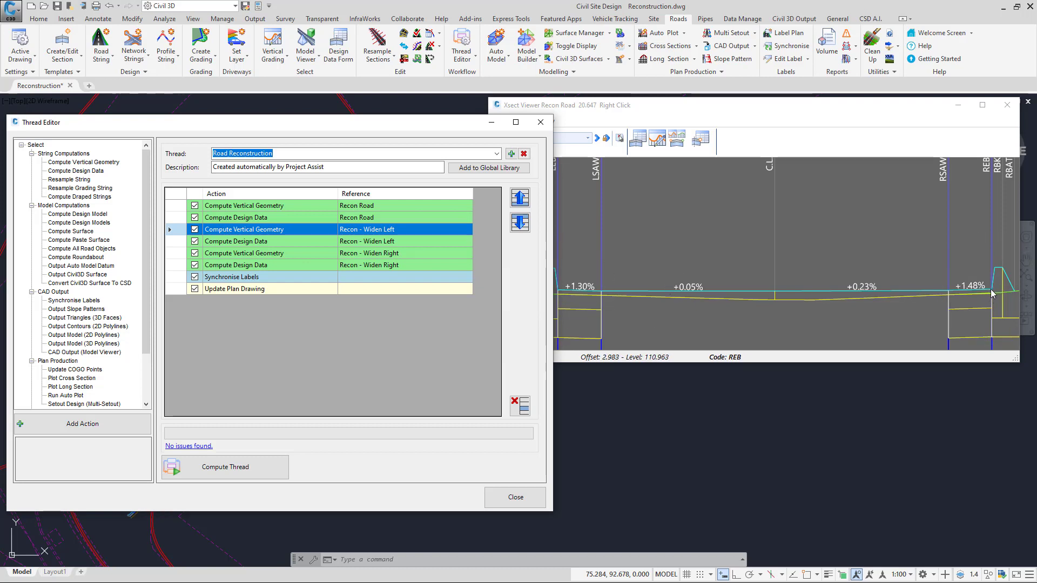
click(236, 476)
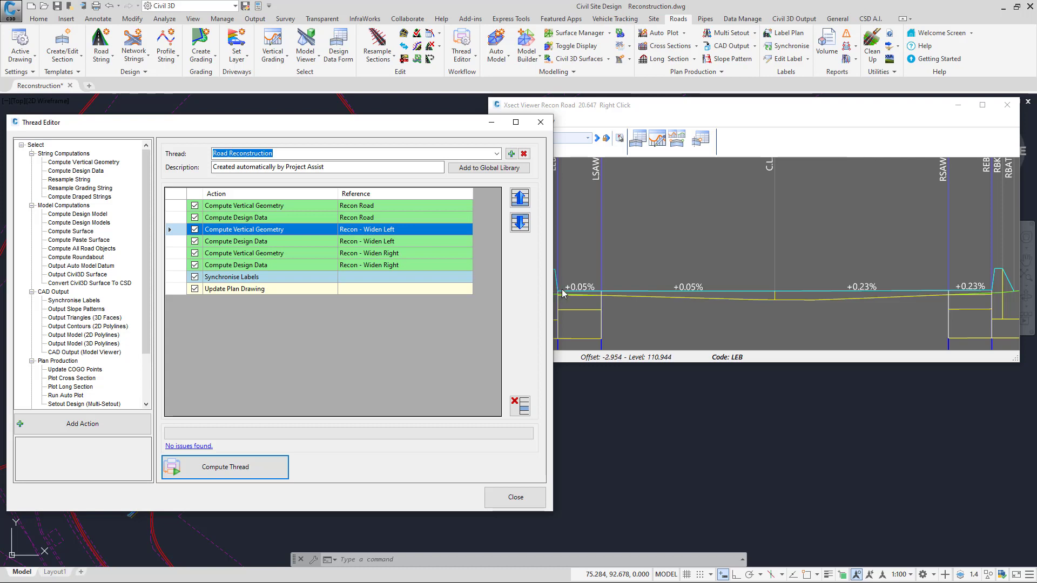
key(ctrl)
key(ctrl)
Step: Review the Compute Vertical Geometry actions for Recon - Widen Left and Recon - Widen Right, and close the Thread Editor
click(249, 254)
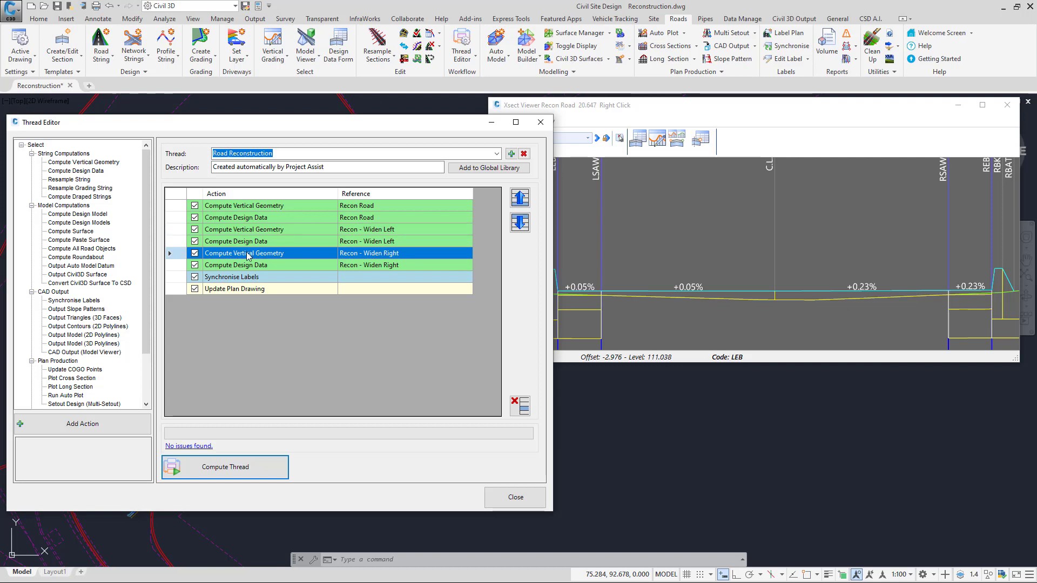
click(355, 230)
click(366, 255)
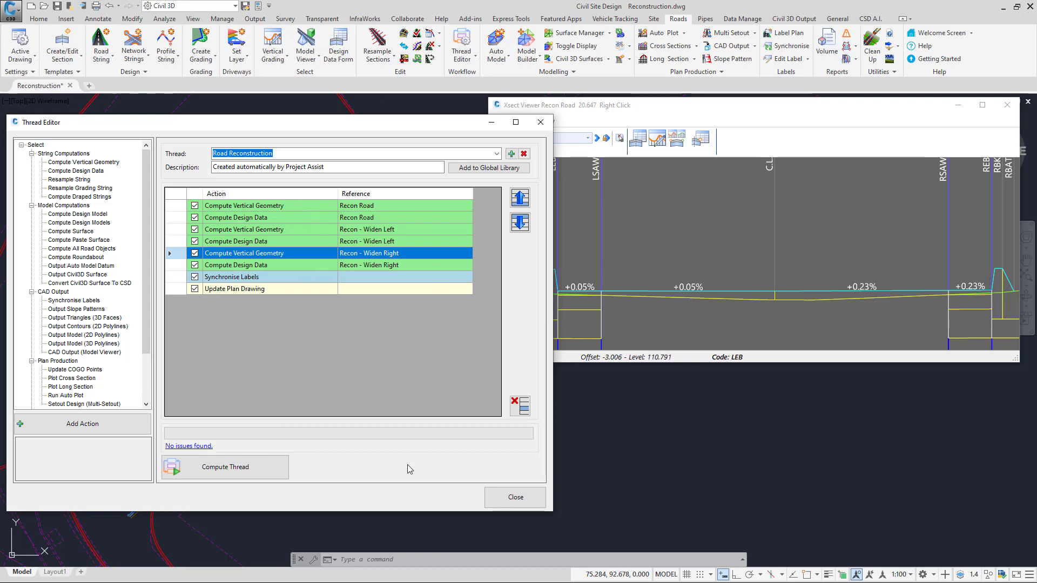
click(515, 497)
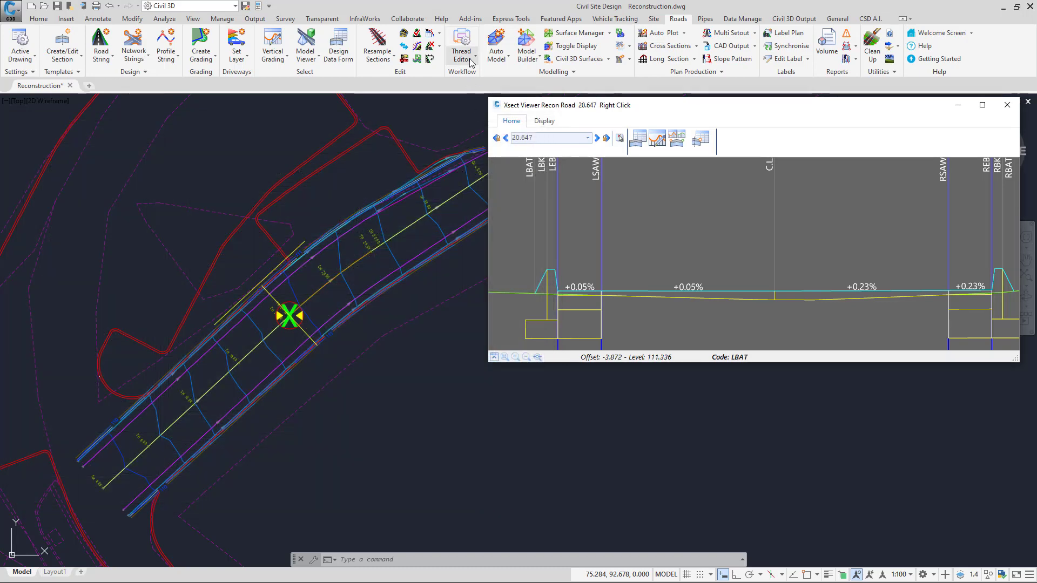
Step: Compute the Road Reconstruction thread with the Run Threads command
click(471, 63)
click(476, 100)
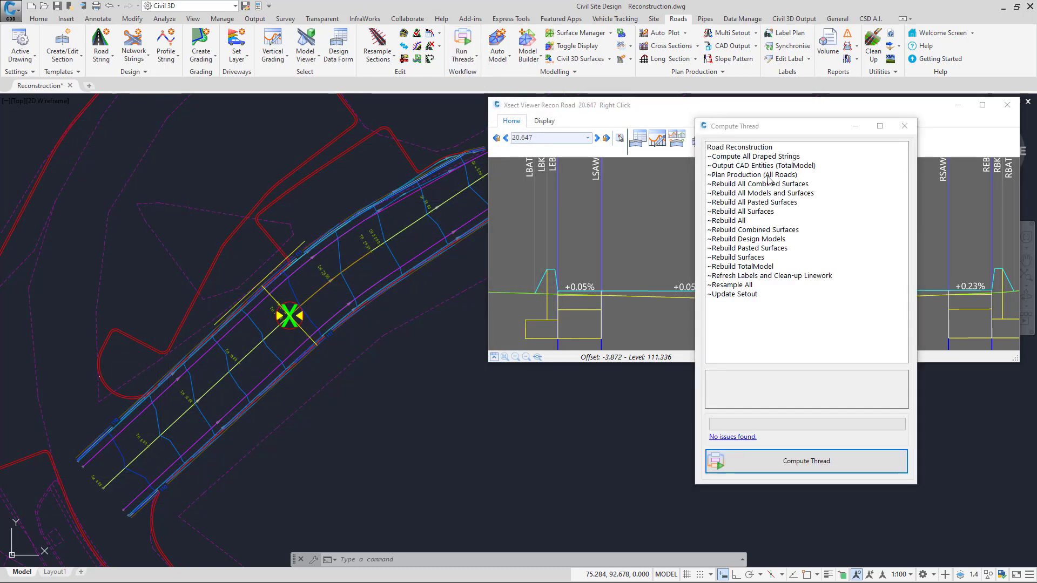
click(767, 148)
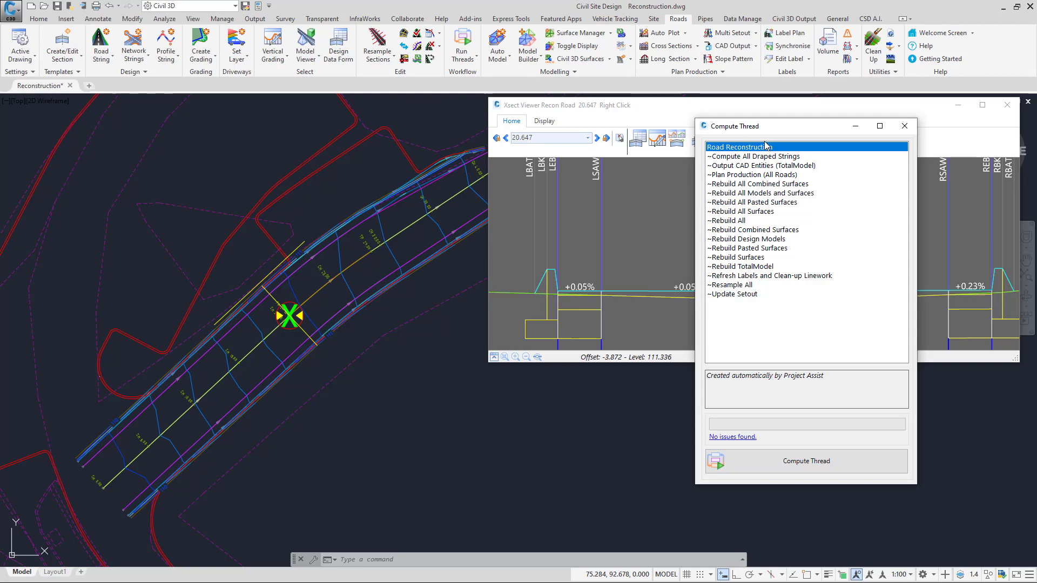
click(819, 468)
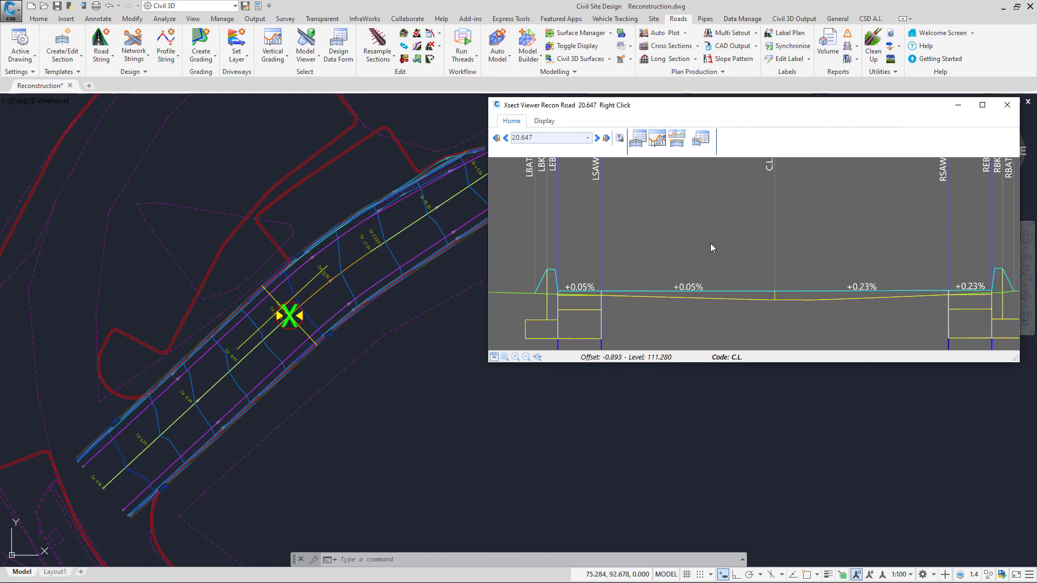
Step: Examine the crossfalls from the centreline through LSAW to LEB in Recon Road's cross section at chainage 20.647
click(774, 300)
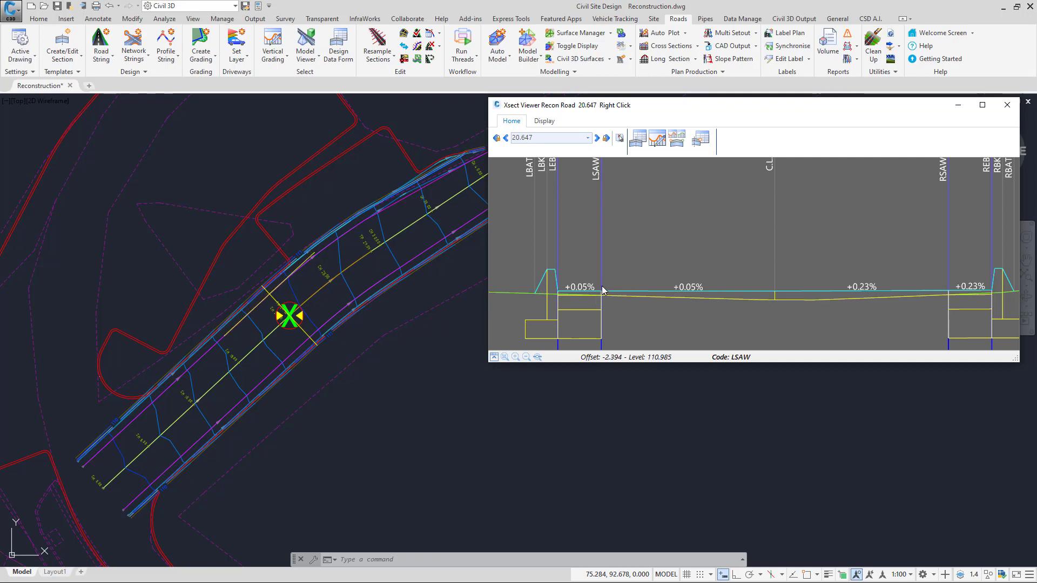
click(558, 294)
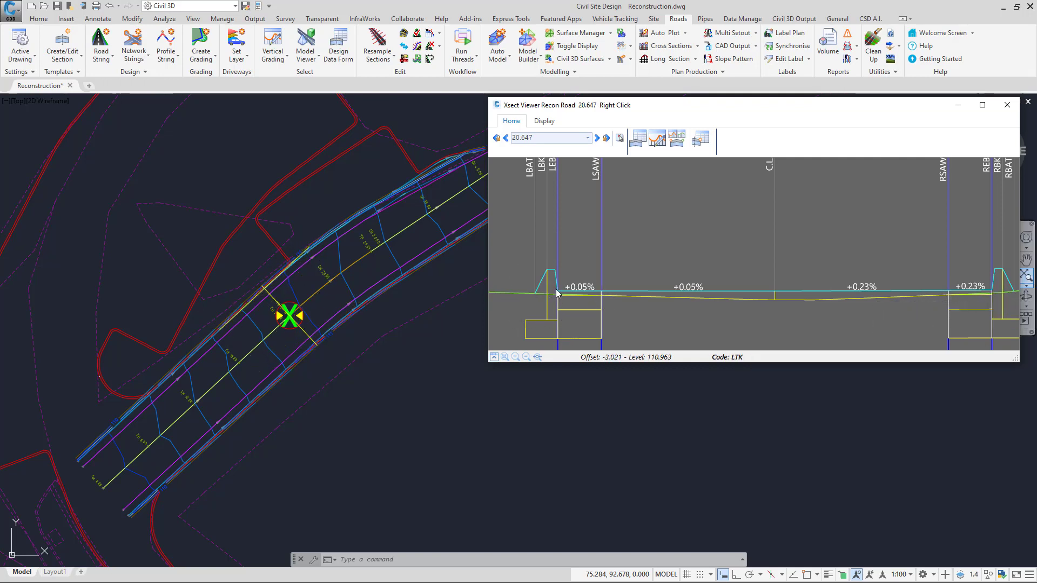
click(688, 290)
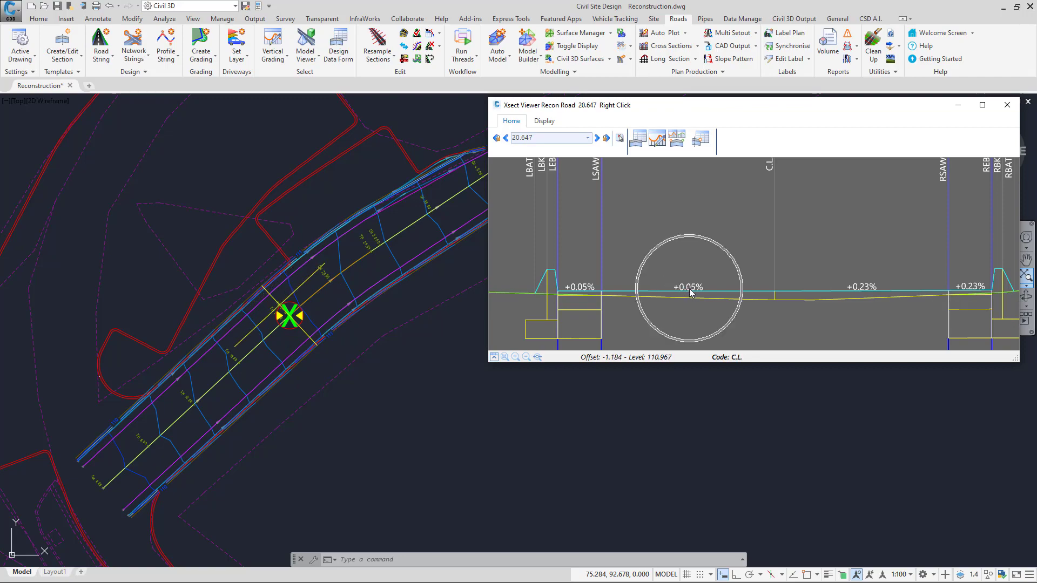
click(577, 292)
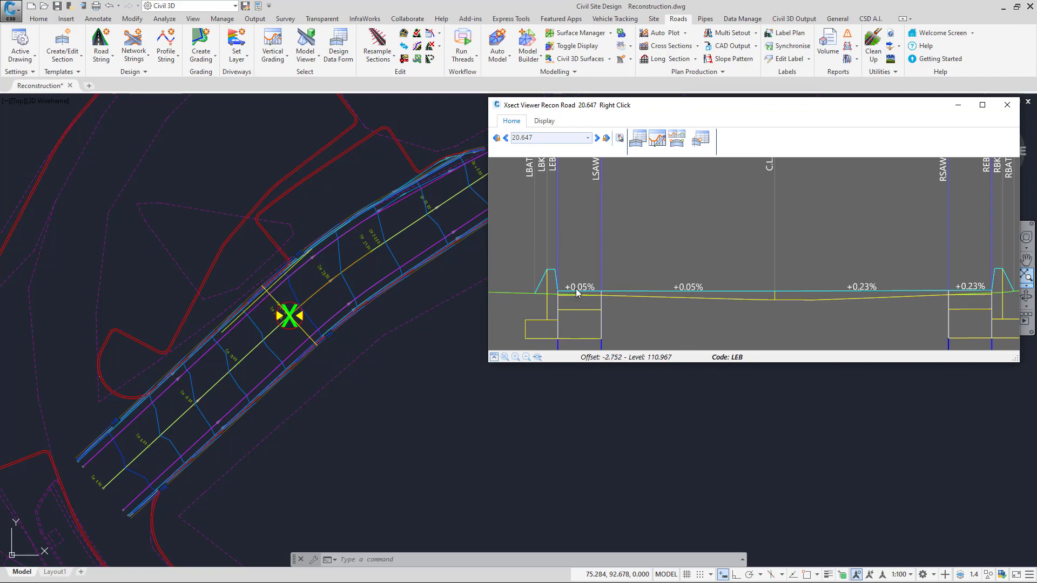